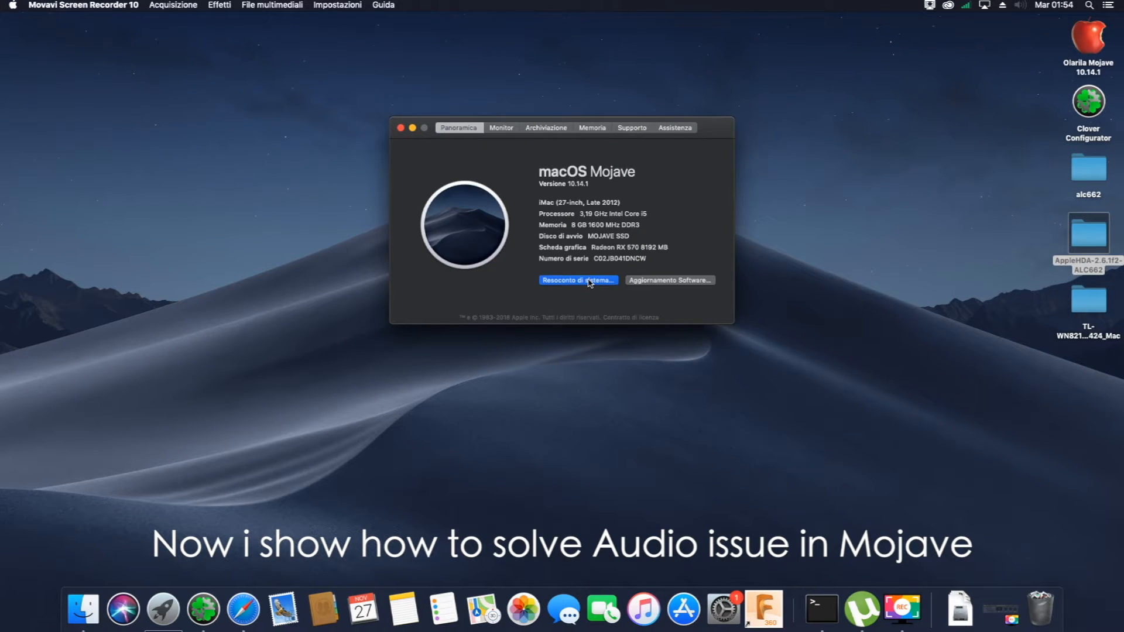
Step: Examine the Audio and Graphics/Displays details in the system report, and close the report and the Mac overview
left_click(589, 281)
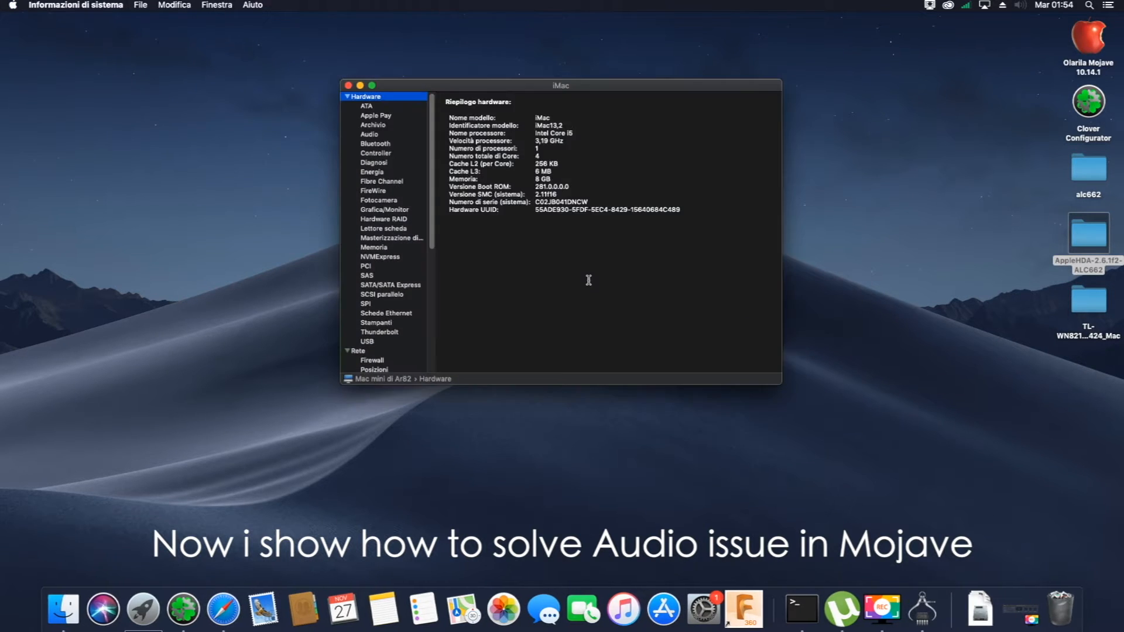
left_click(370, 135)
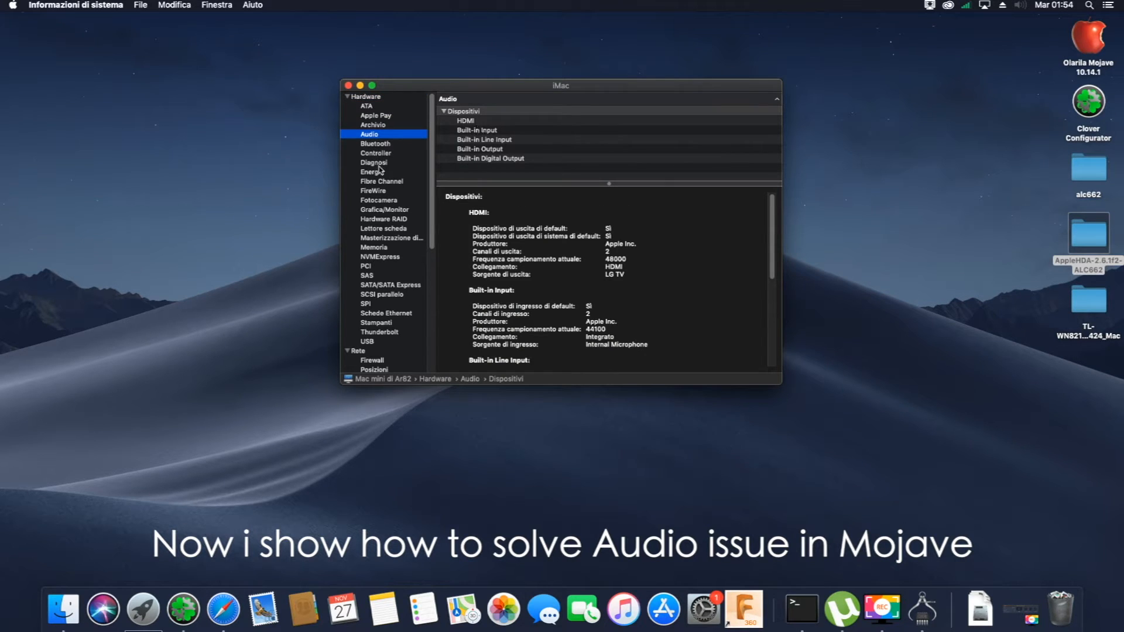
left_click(391, 211)
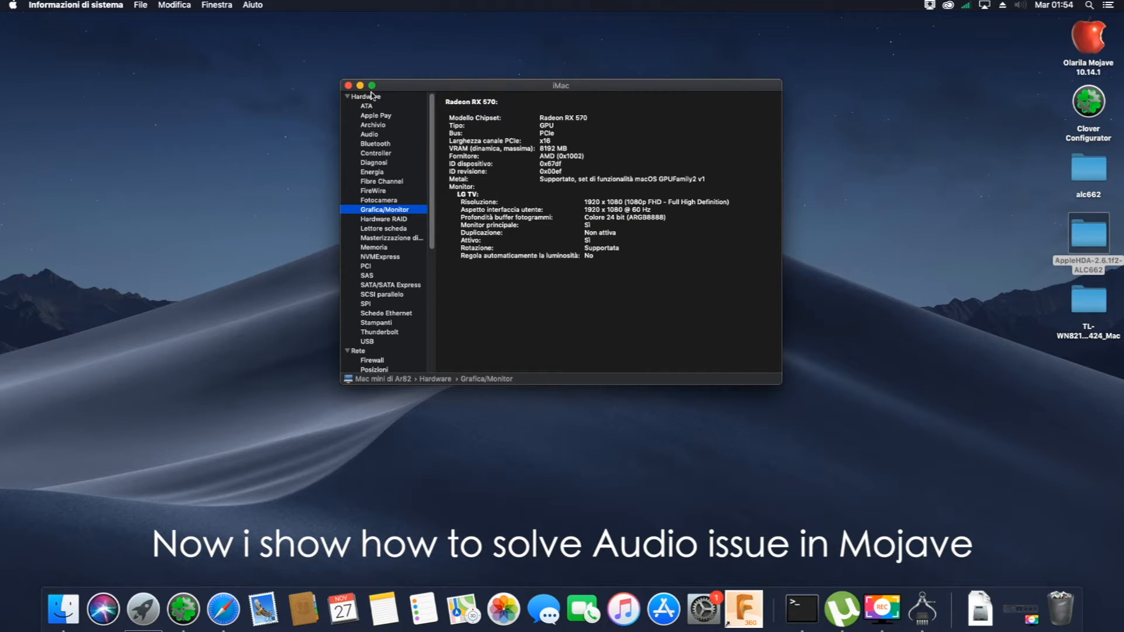
left_click(349, 86)
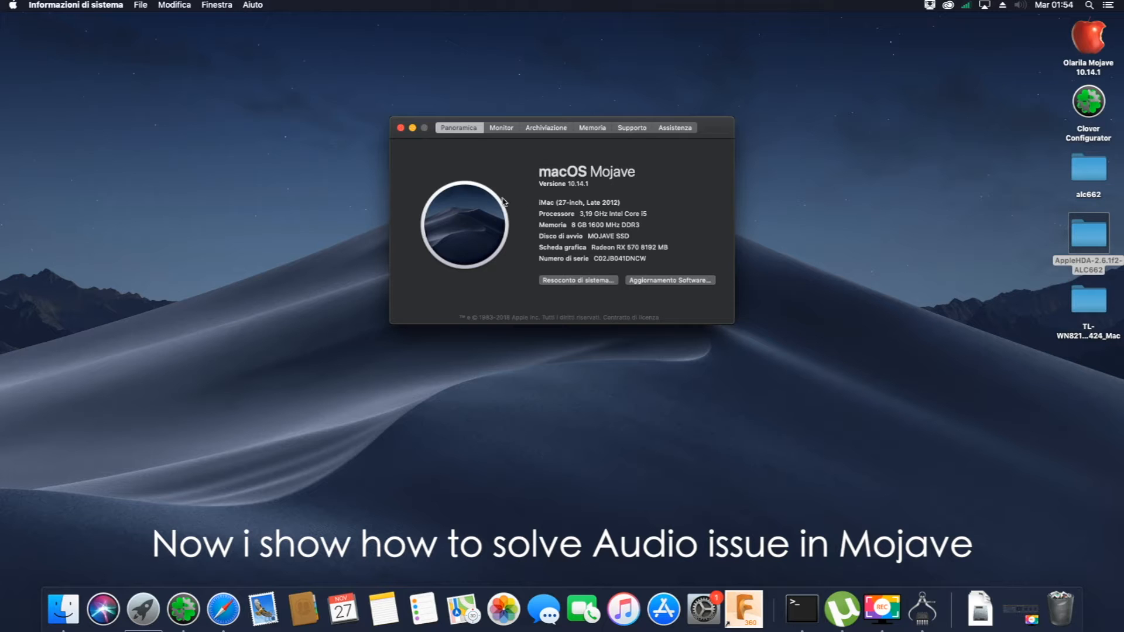
left_click(400, 128)
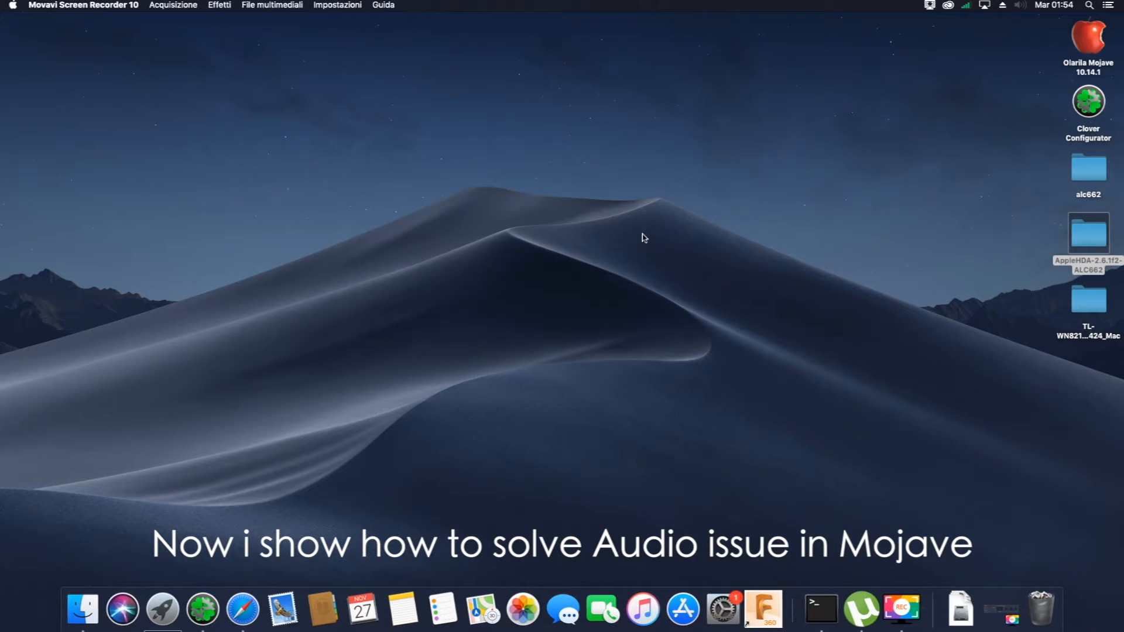
Step: Copy AppleHDA.kext from the AppleHDA-2.6.1f2-ALC662 folder on the desktop
left_click(1087, 235)
double_click(1083, 234)
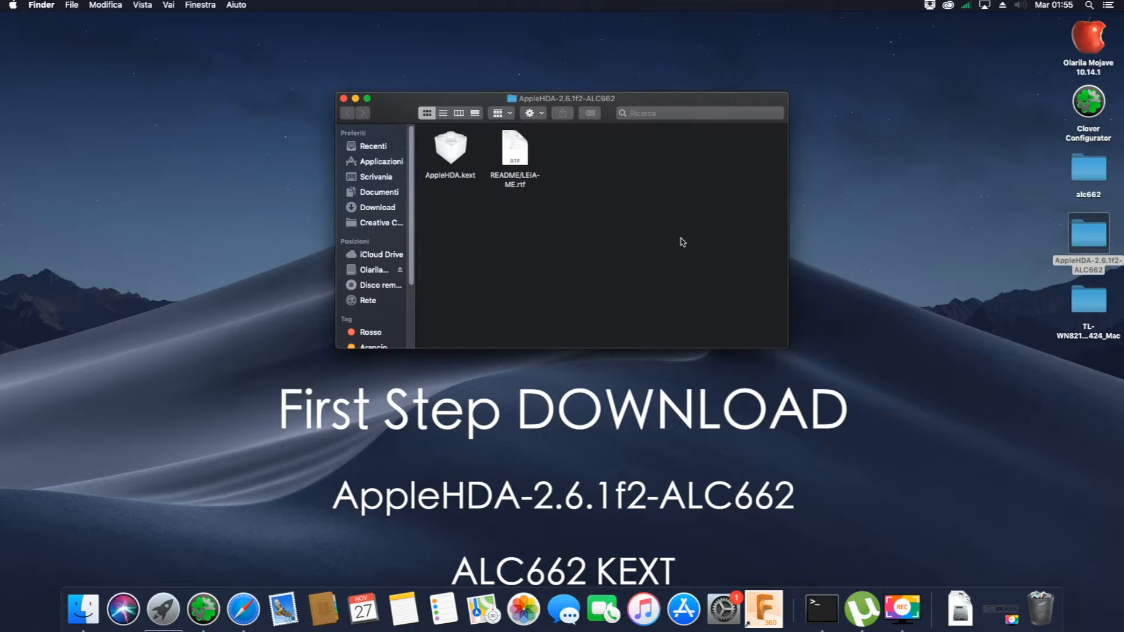
left_click(452, 150)
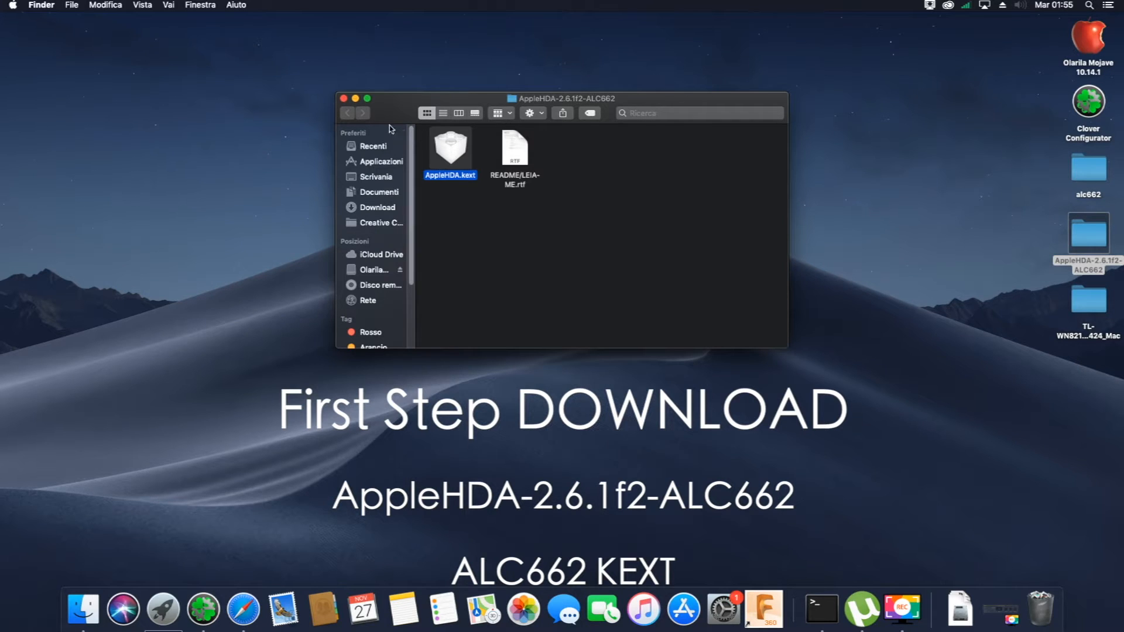
right_click(456, 153)
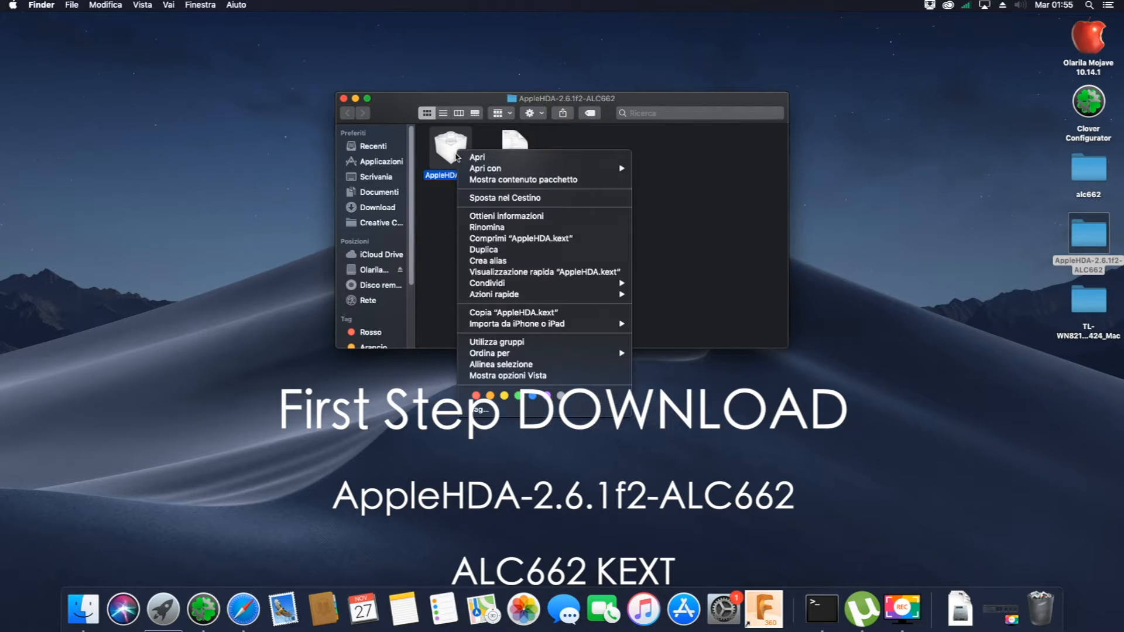
left_click(520, 316)
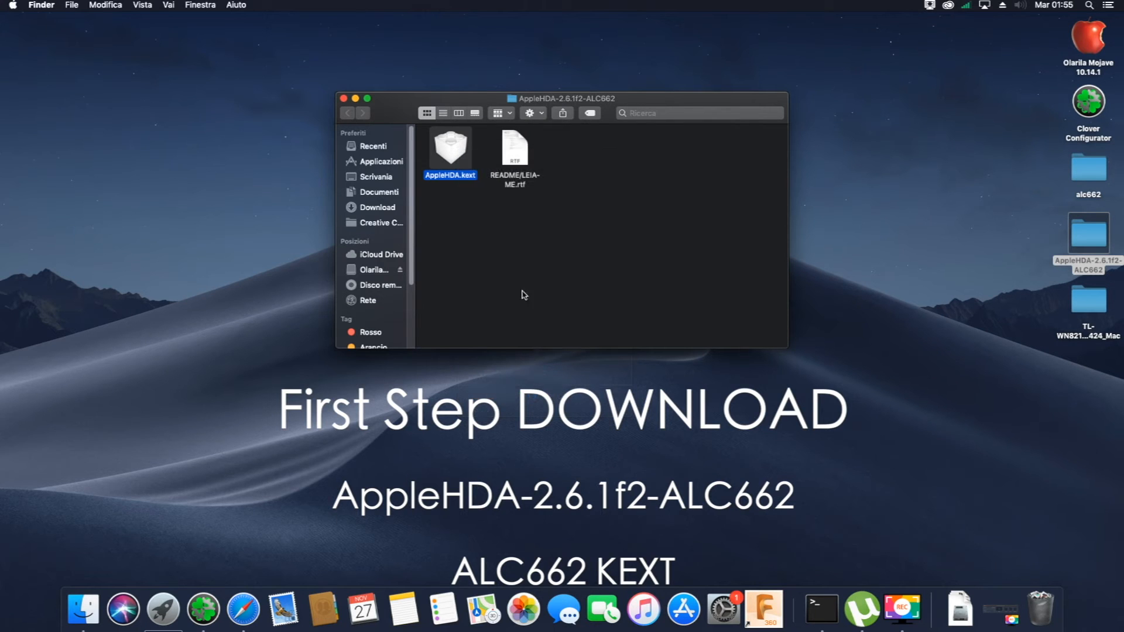
Step: Switch to Clover Configurator and mount the EFI partition on Olarila Mojave 10.14.1, authorising with the administrator password
left_click(203, 608)
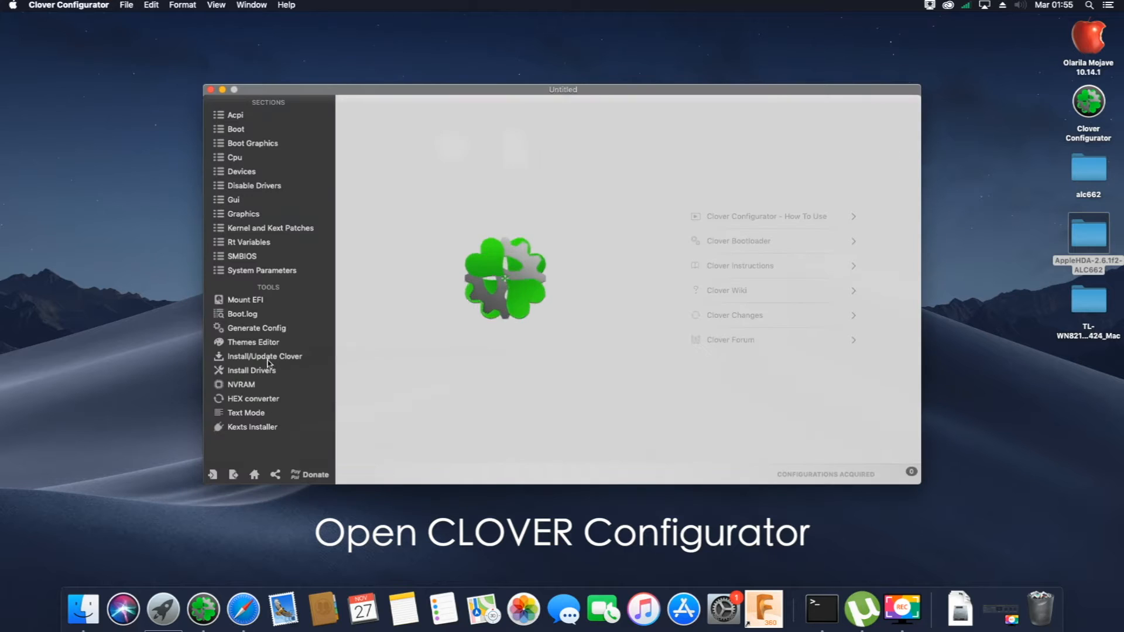
left_click(240, 300)
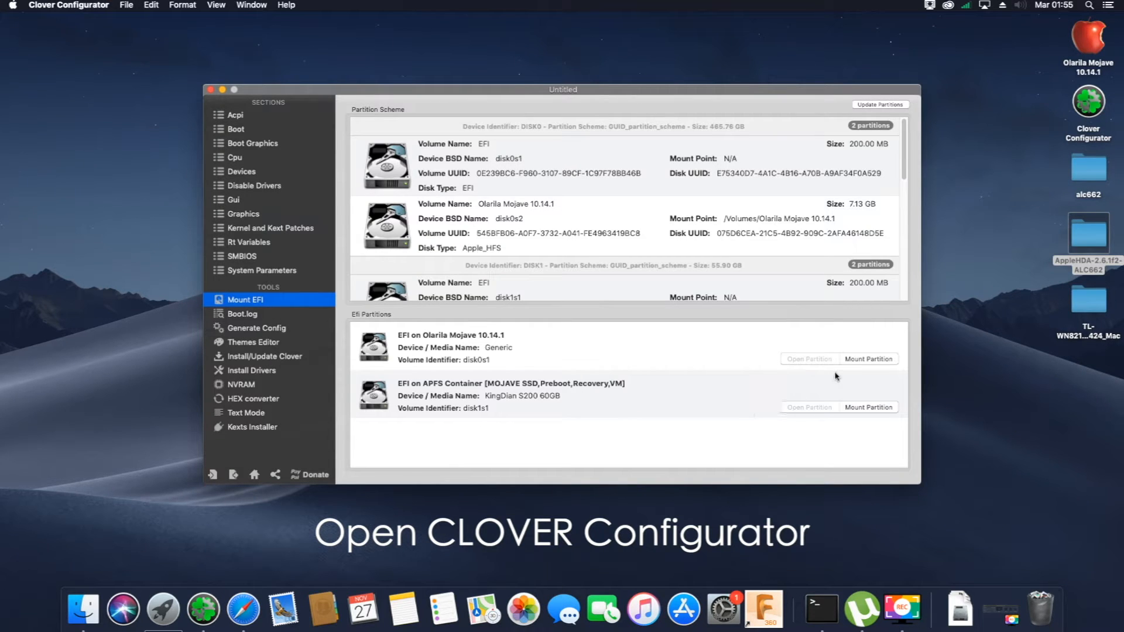
left_click(863, 360)
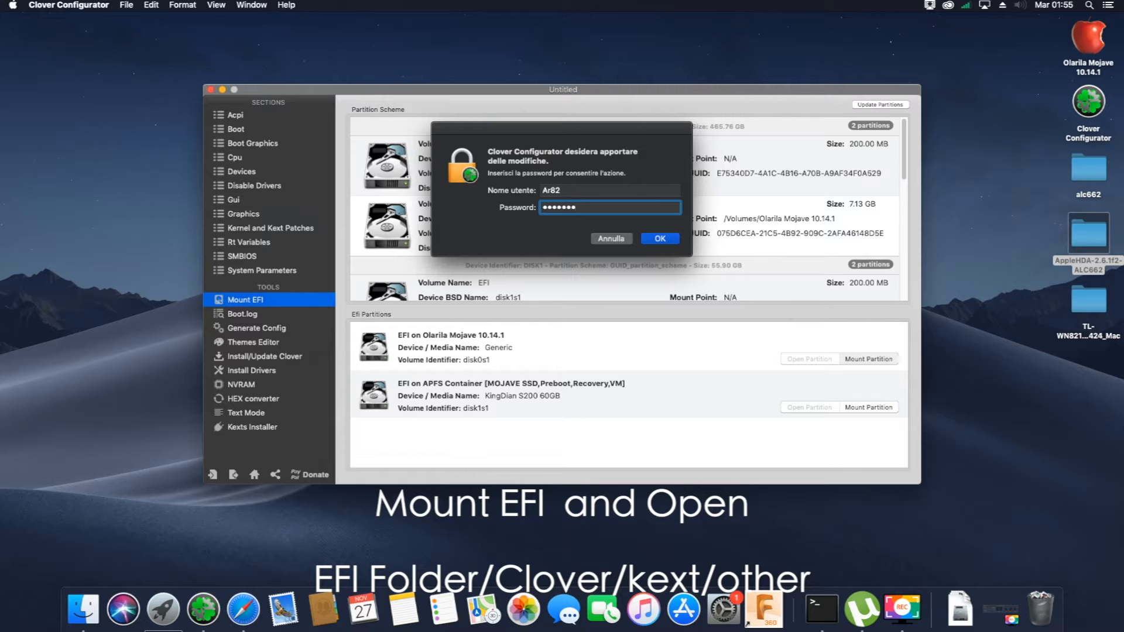
key("Return")
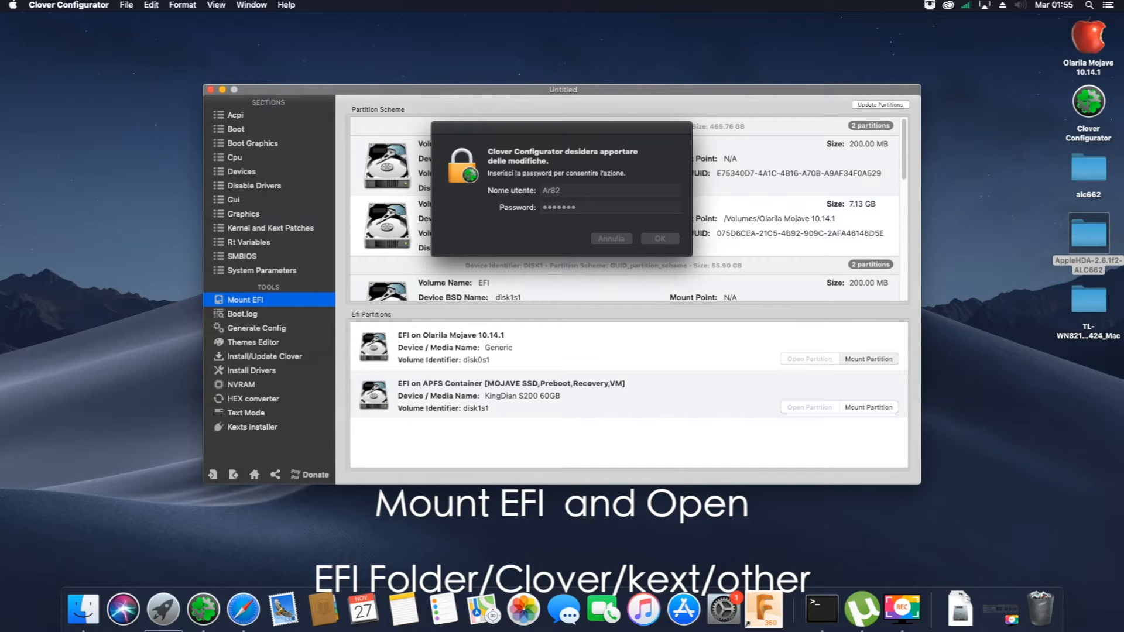
type("•")
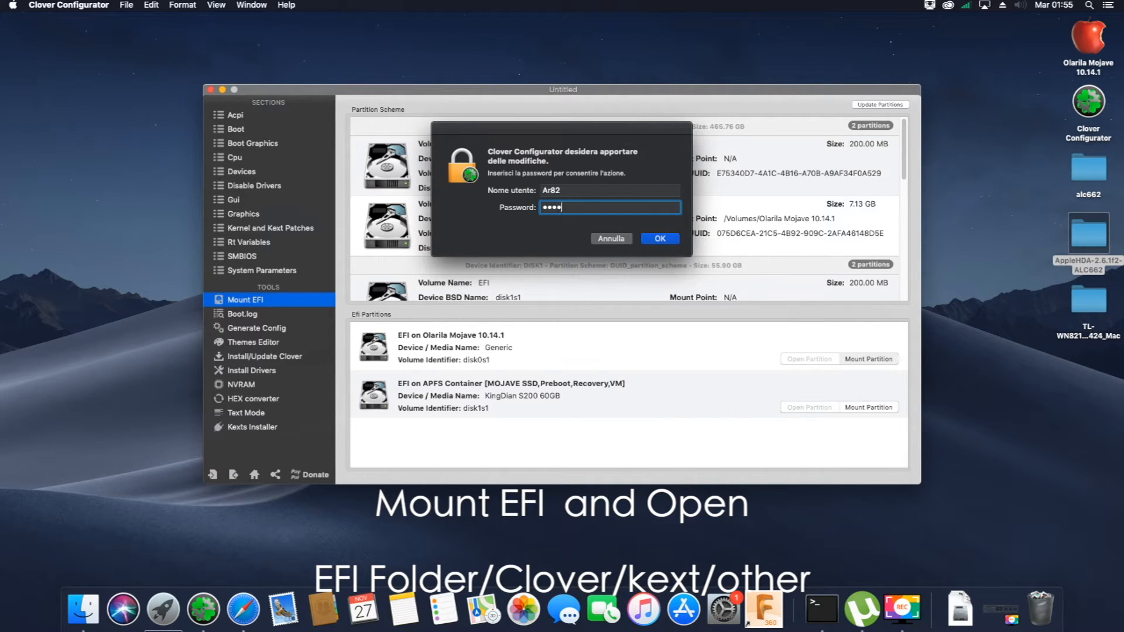
key("Return")
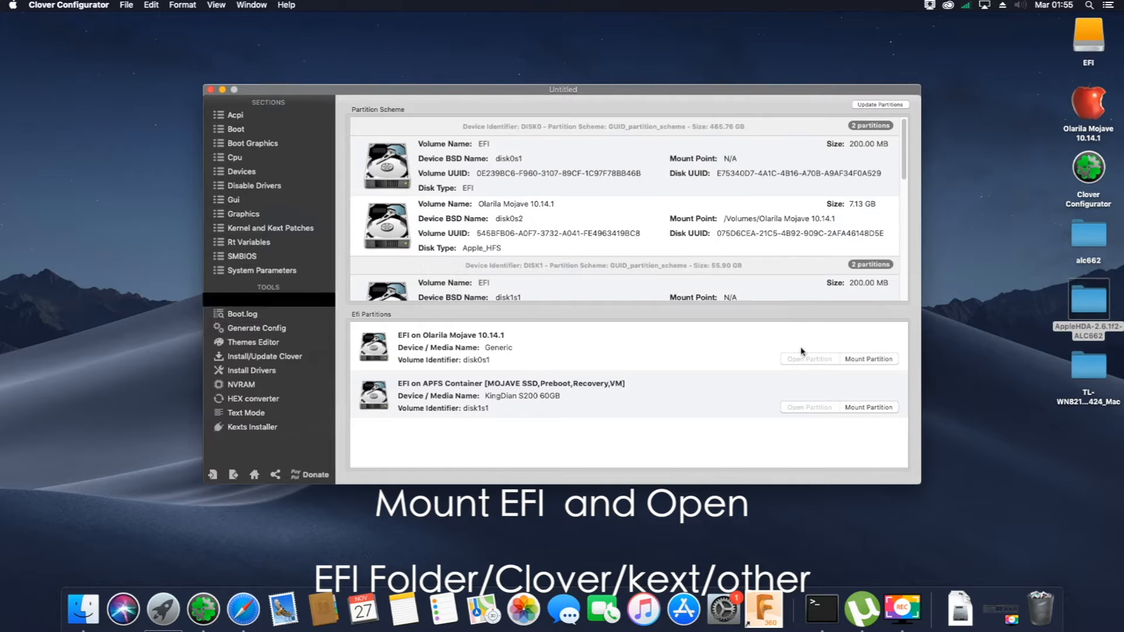
Step: Open the EFI/CLOVER/kexts/Other folder on the mounted EFI volume in Finder
double_click(1089, 36)
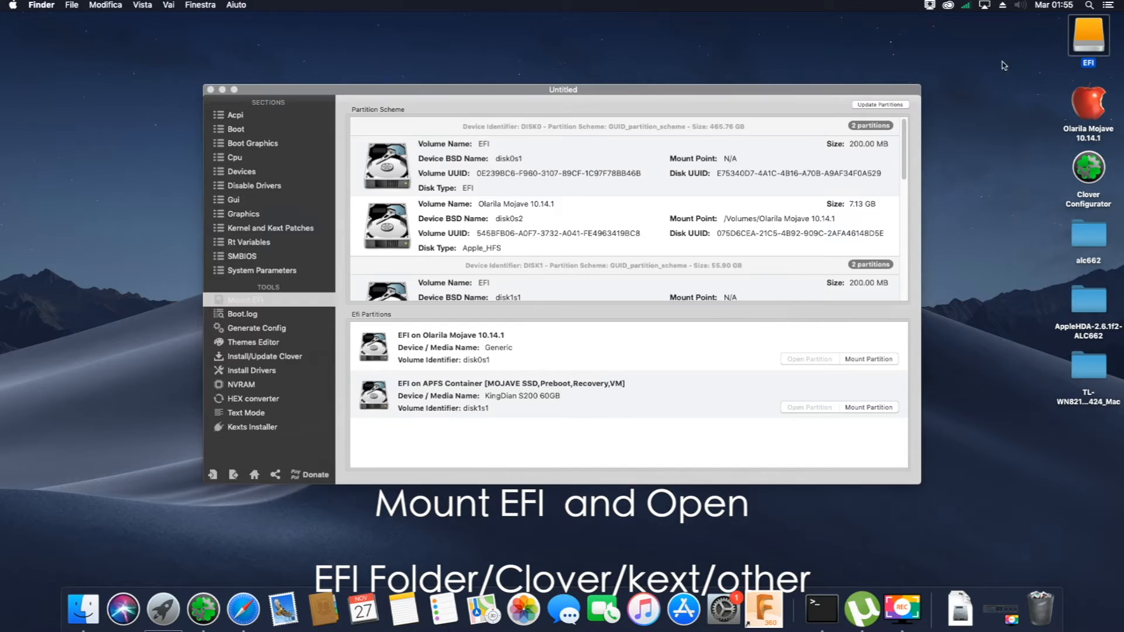
double_click(534, 163)
double_click(527, 165)
double_click(591, 233)
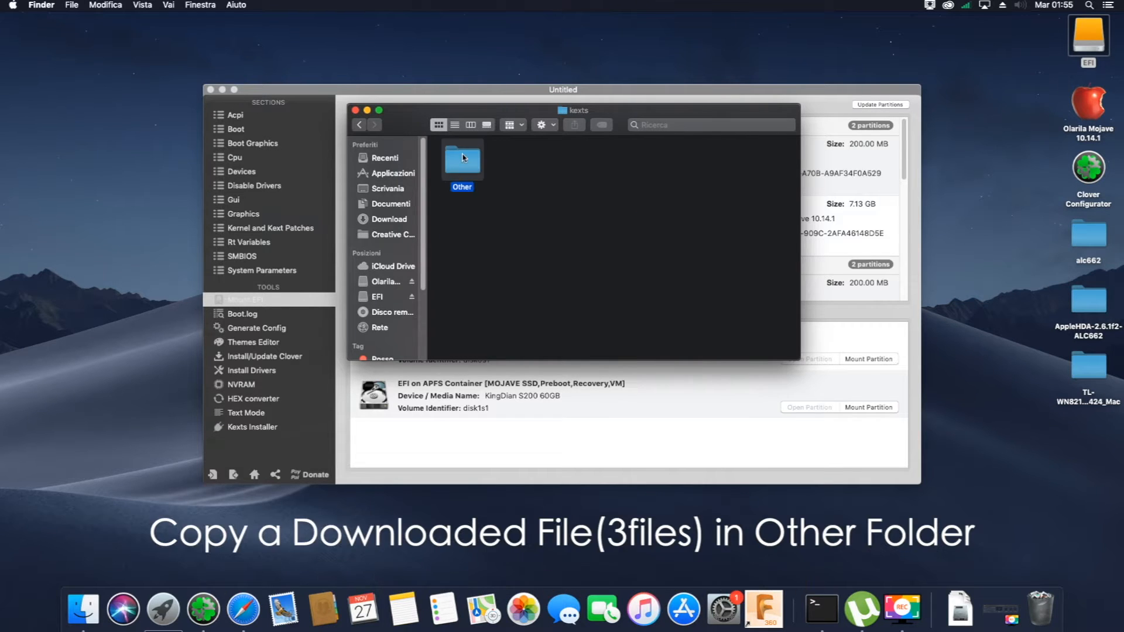
double_click(462, 161)
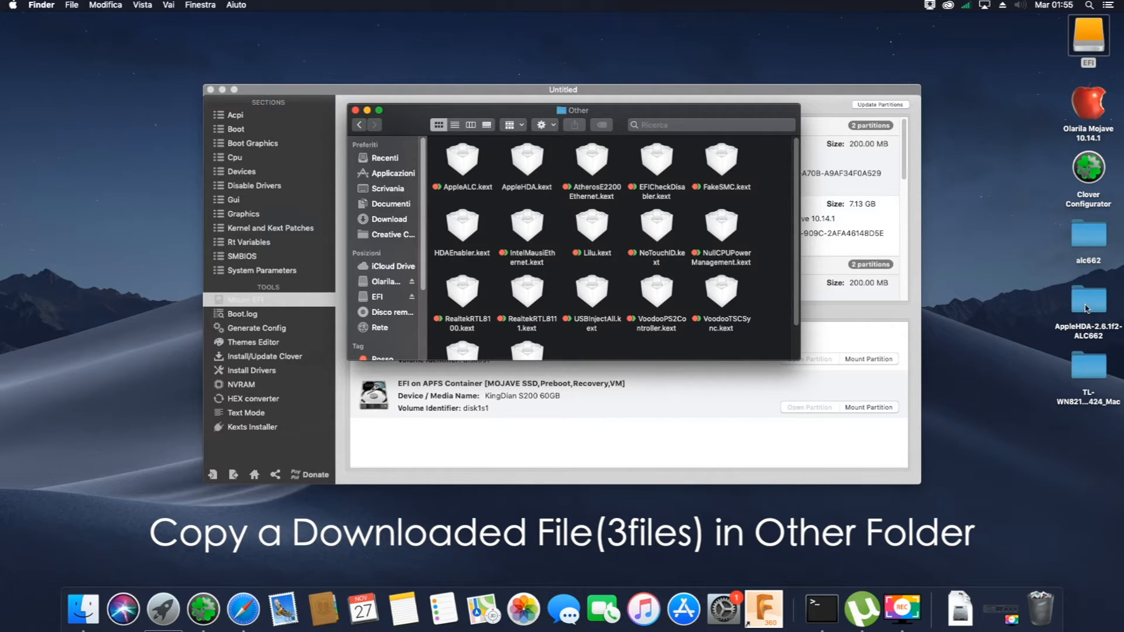
Step: Copy AppleHDA.kext and HDAEnabler.kext from the desktop's alc662 folder and close that folder
double_click(1088, 234)
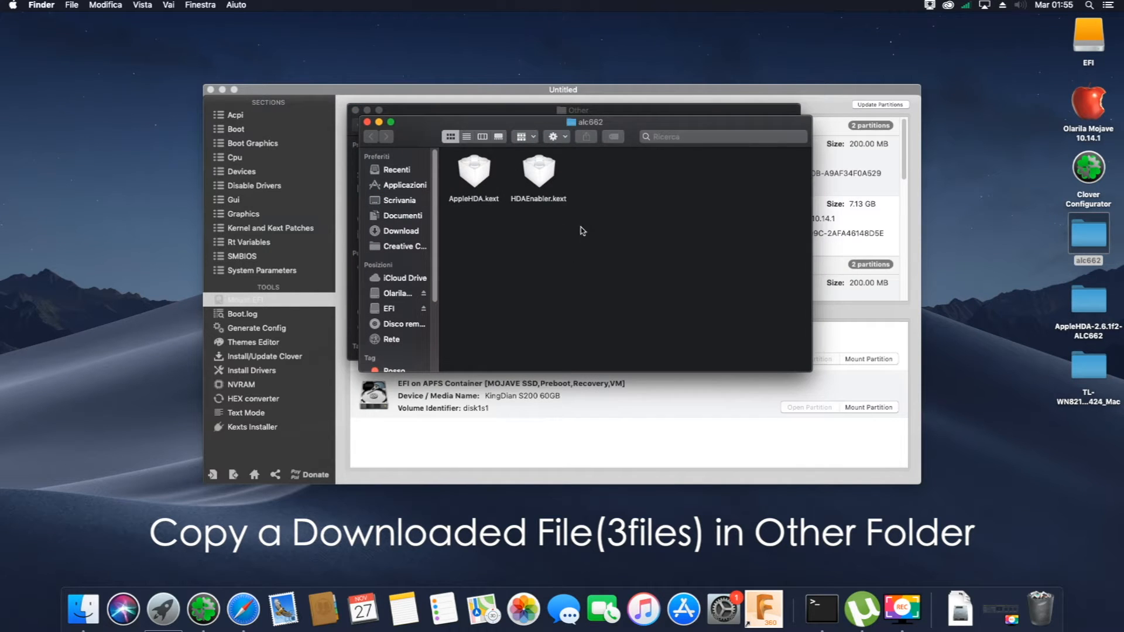
left_click_drag(595, 225, 477, 174)
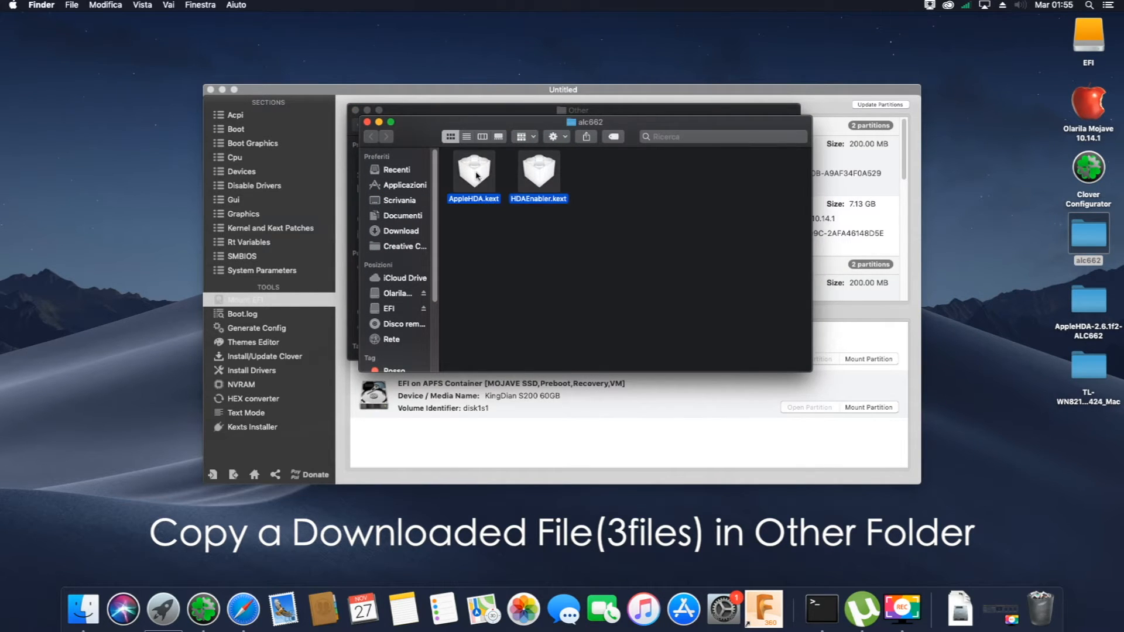
right_click(477, 174)
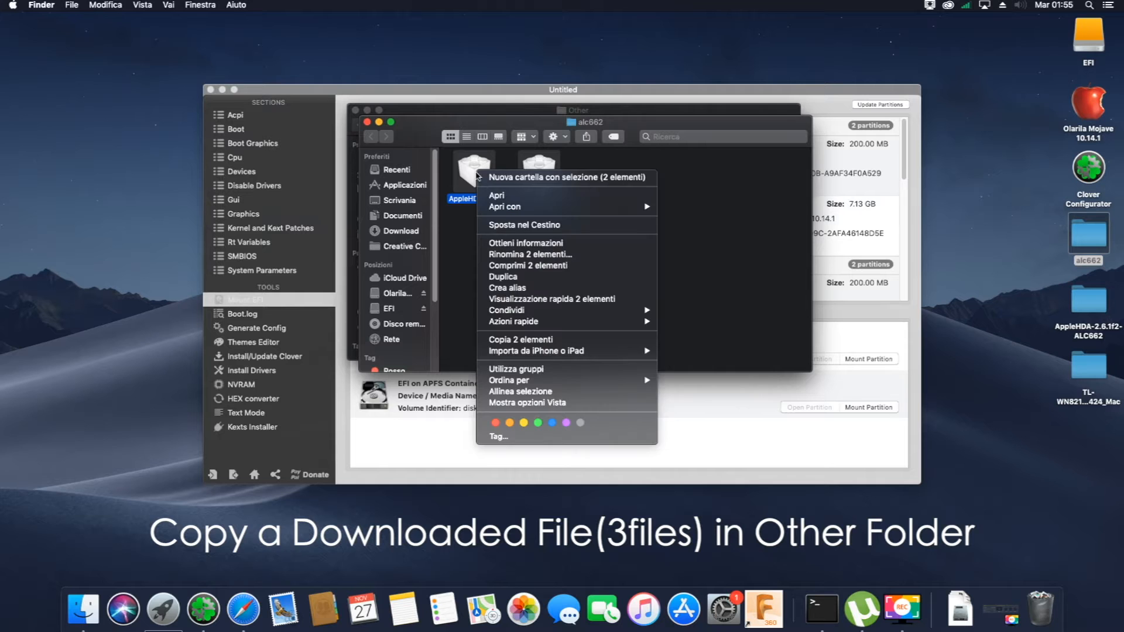
left_click(529, 339)
left_click(366, 122)
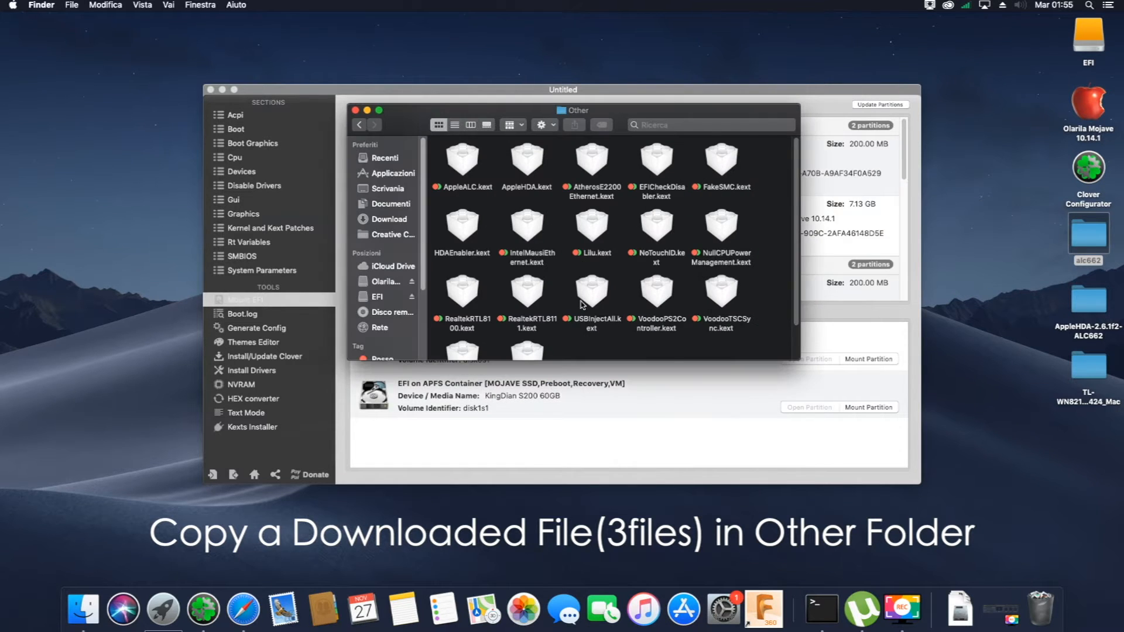
Step: Check the Other folder for AppleALC.kext, AppleHDA.kext and HDAEnabler.kext, and close the open Finder windows
right_click(624, 343)
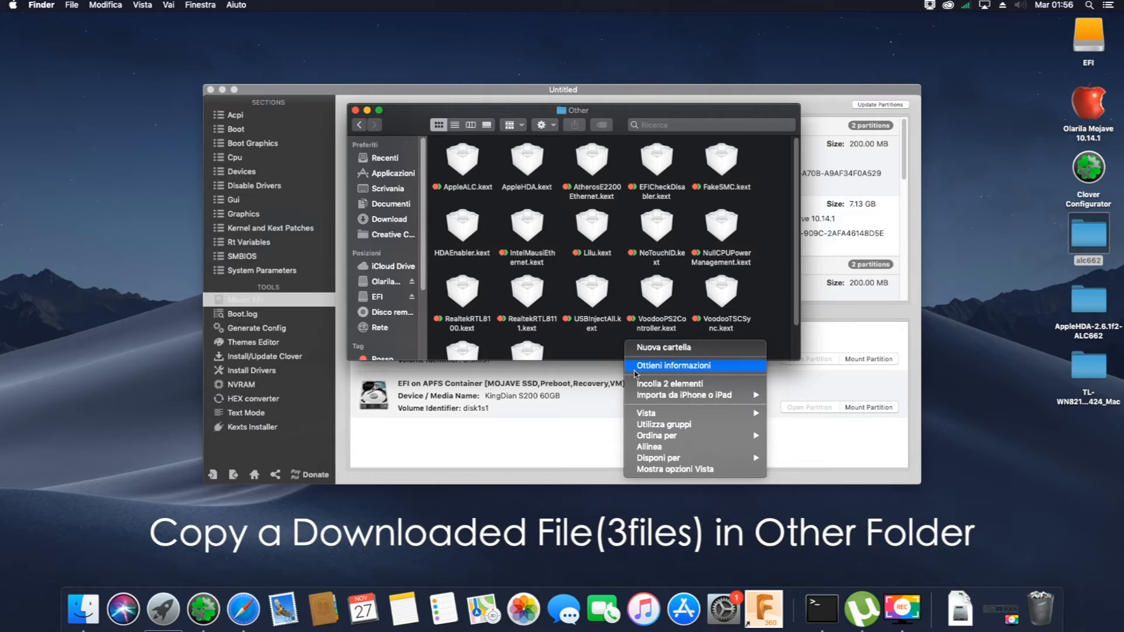
left_click(593, 350)
scroll(564, 334, "down", 3)
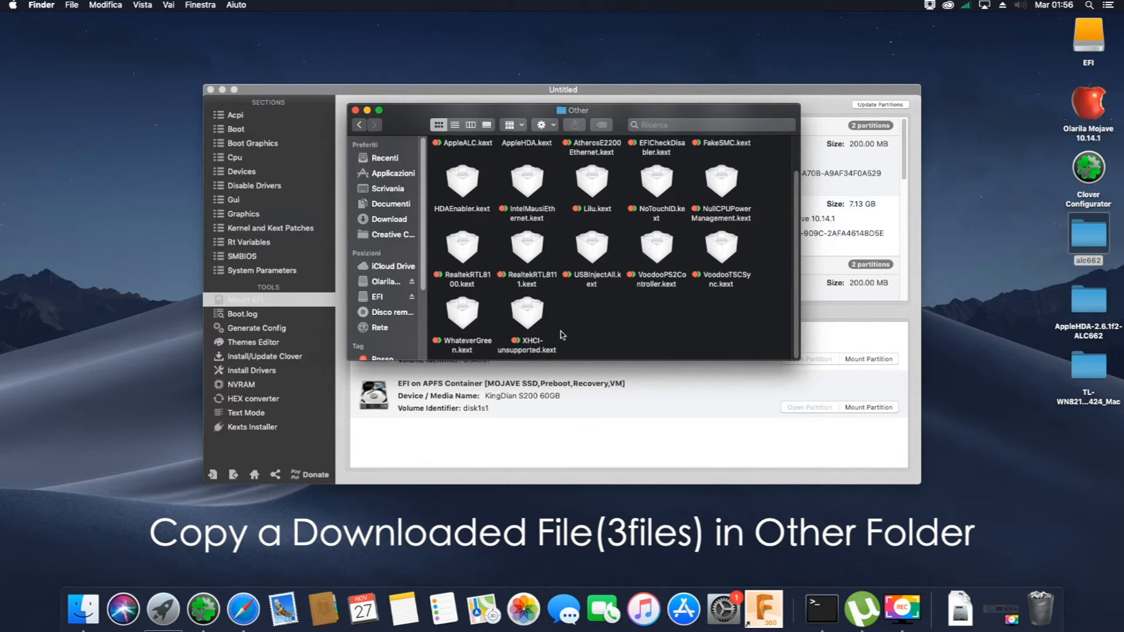
scroll(563, 335, "up", 3)
left_click(461, 174)
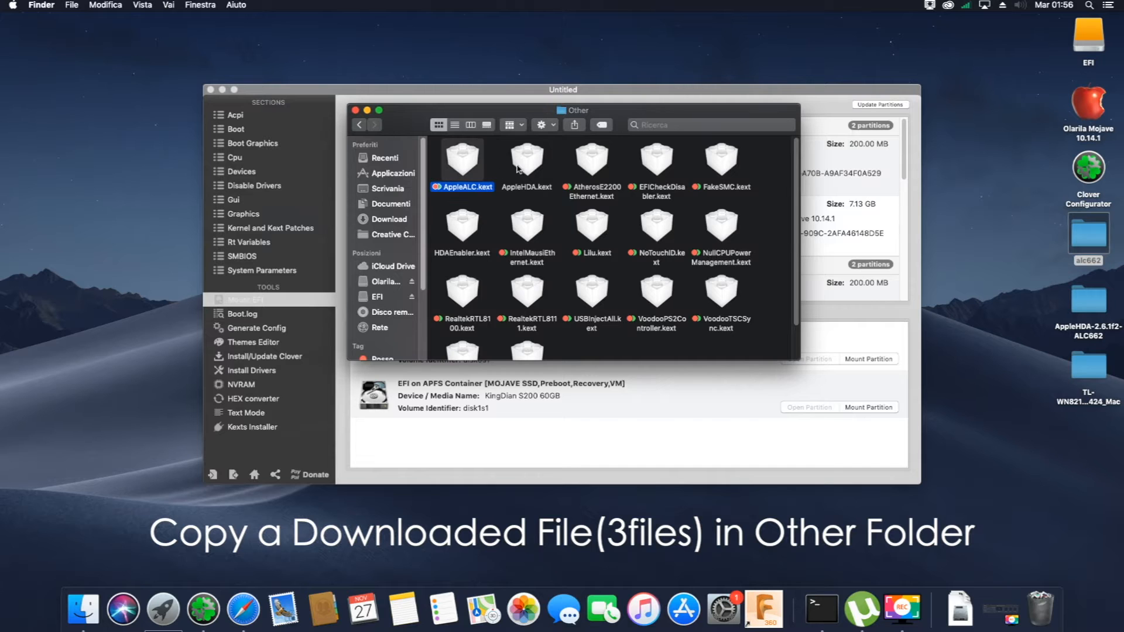
left_click(528, 166)
scroll(600, 300, "down", 1)
scroll(599, 300, "down", 2)
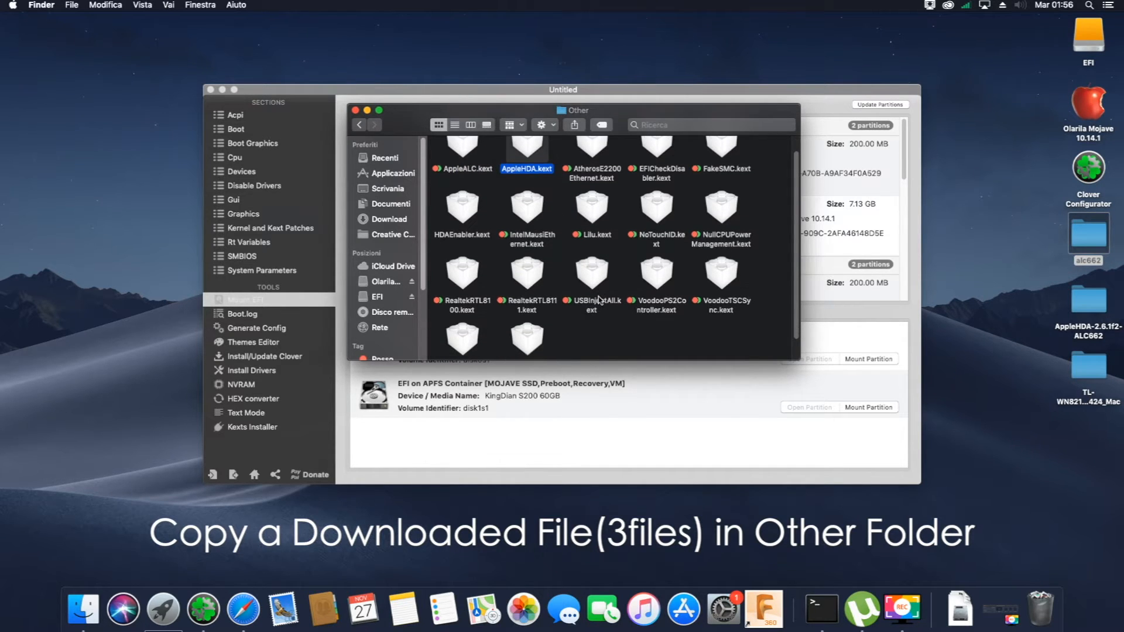
left_click(462, 216)
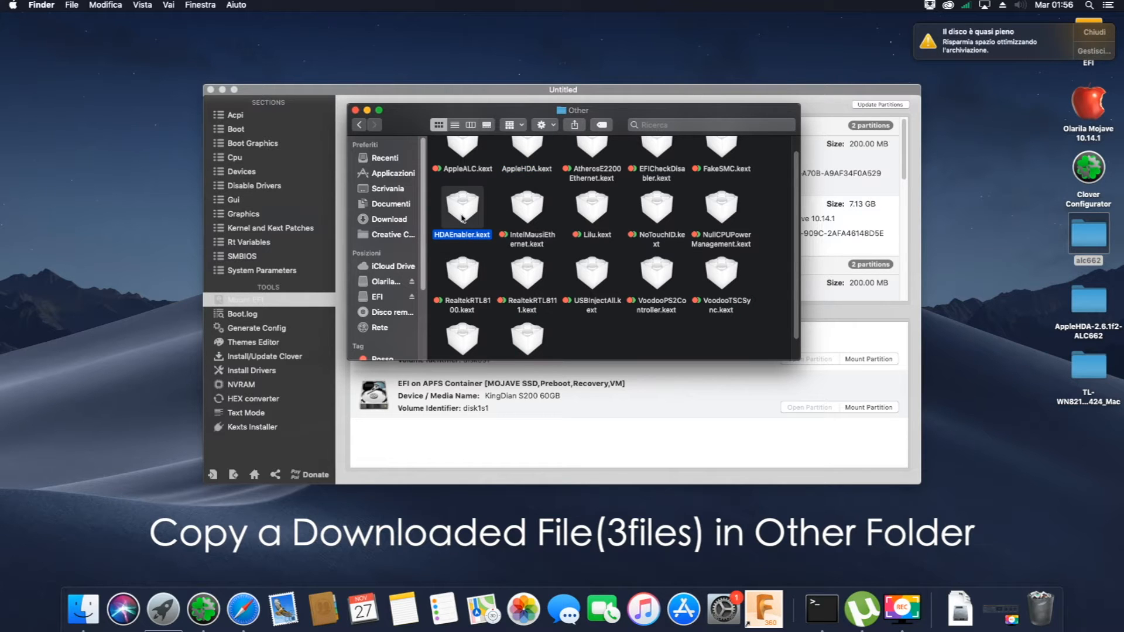
left_click(356, 110)
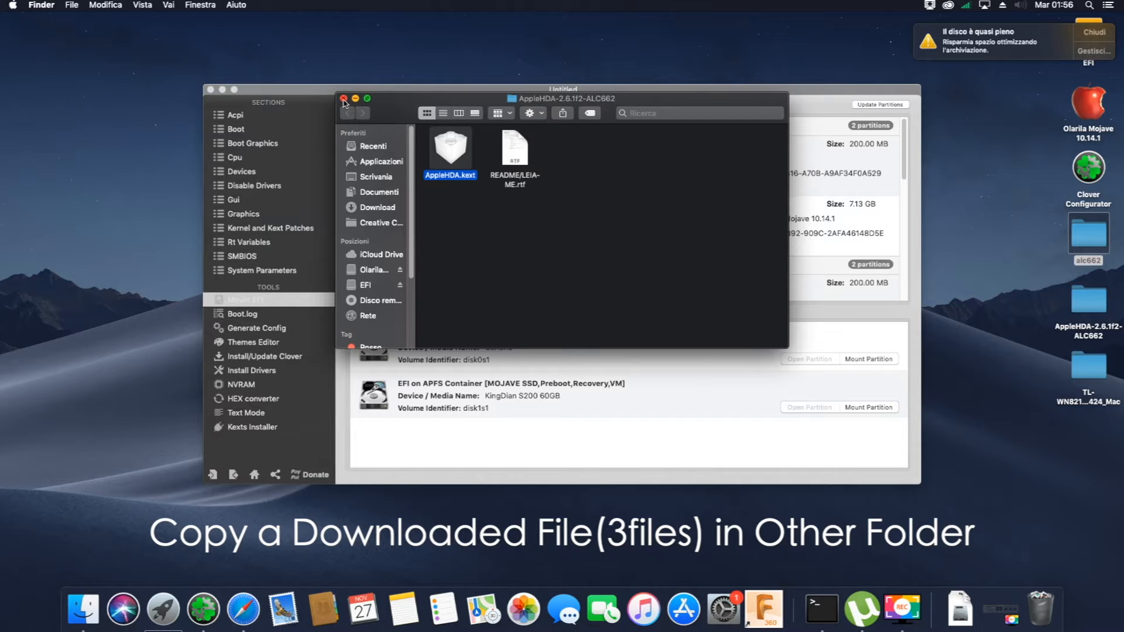
left_click(343, 99)
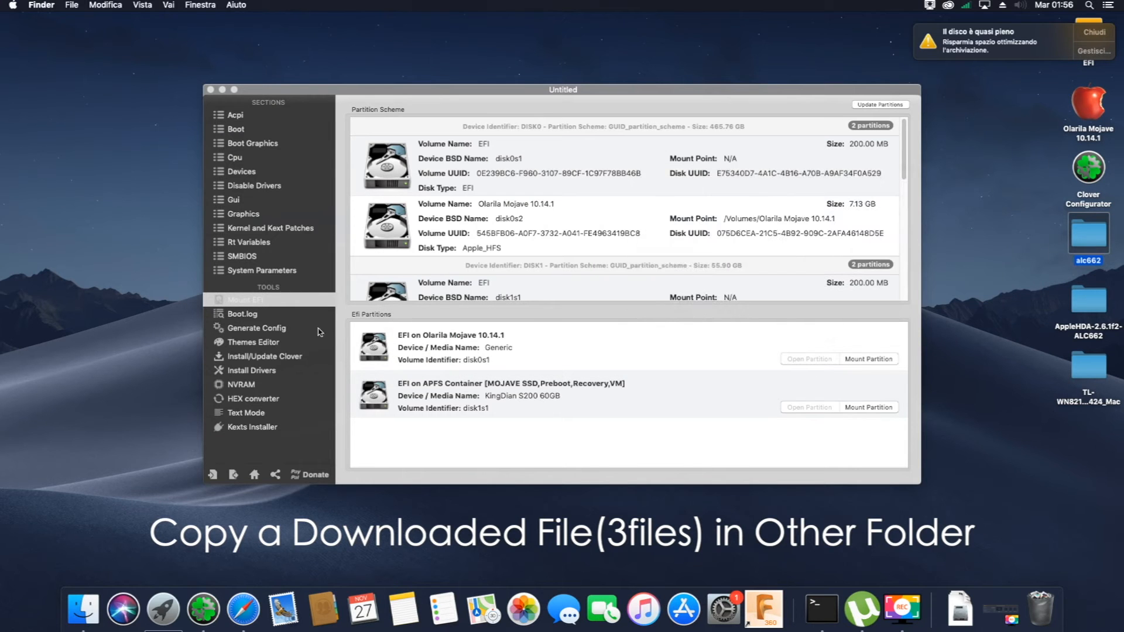
Step: Open config.plist from the EFI/CLOVER folder of the EFI volume in Clover Configurator
left_click(1092, 33)
left_click(1092, 35)
double_click(1092, 35)
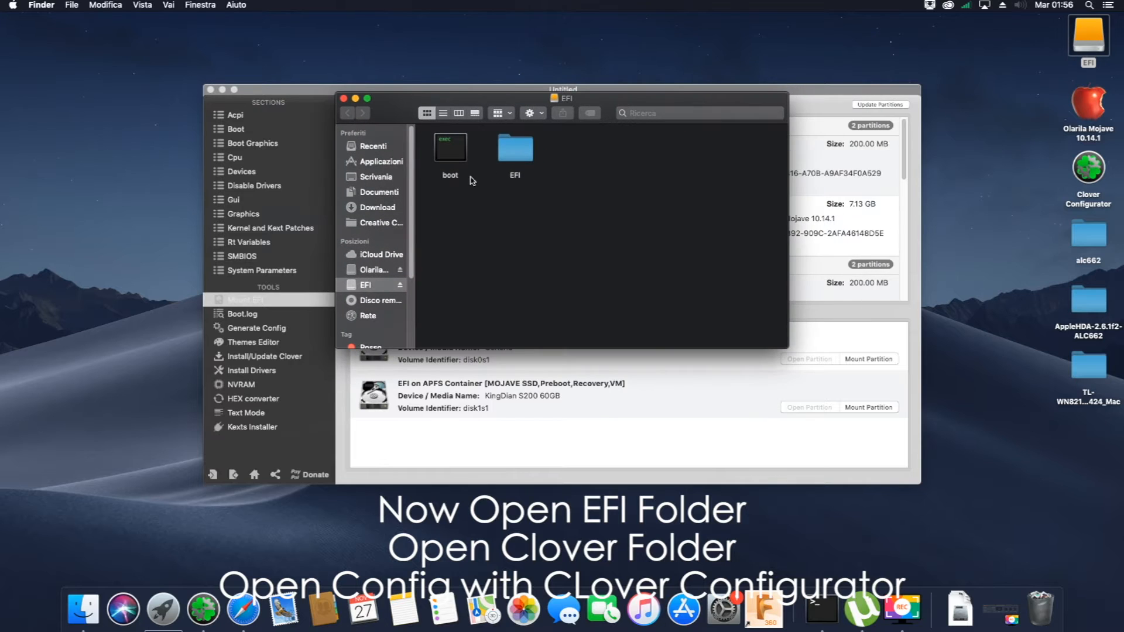
double_click(515, 151)
double_click(518, 150)
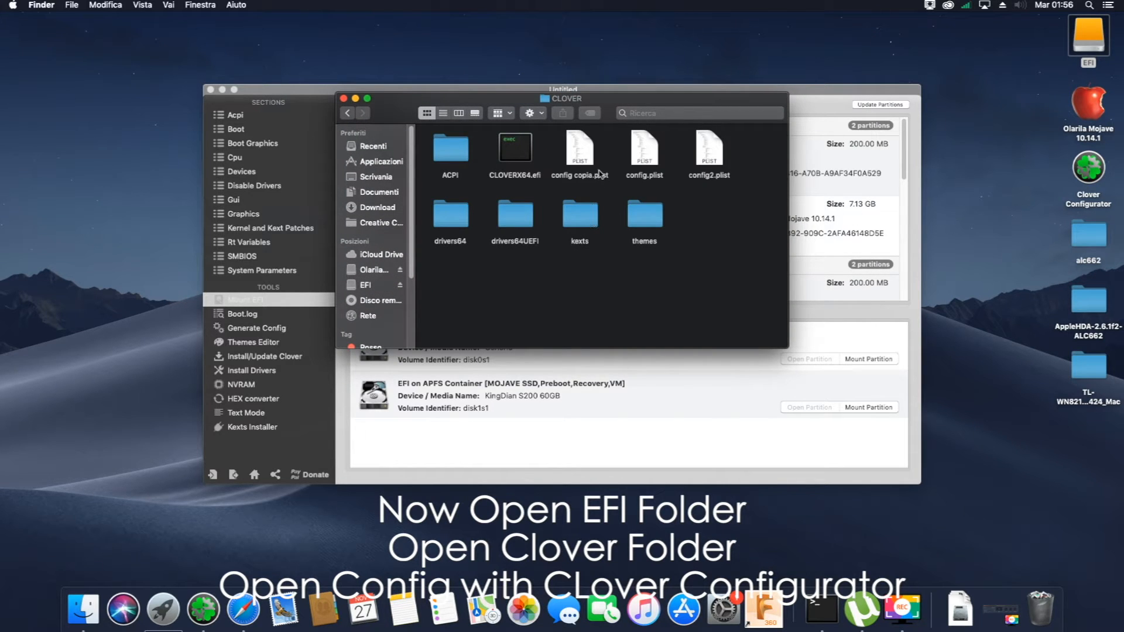
double_click(643, 158)
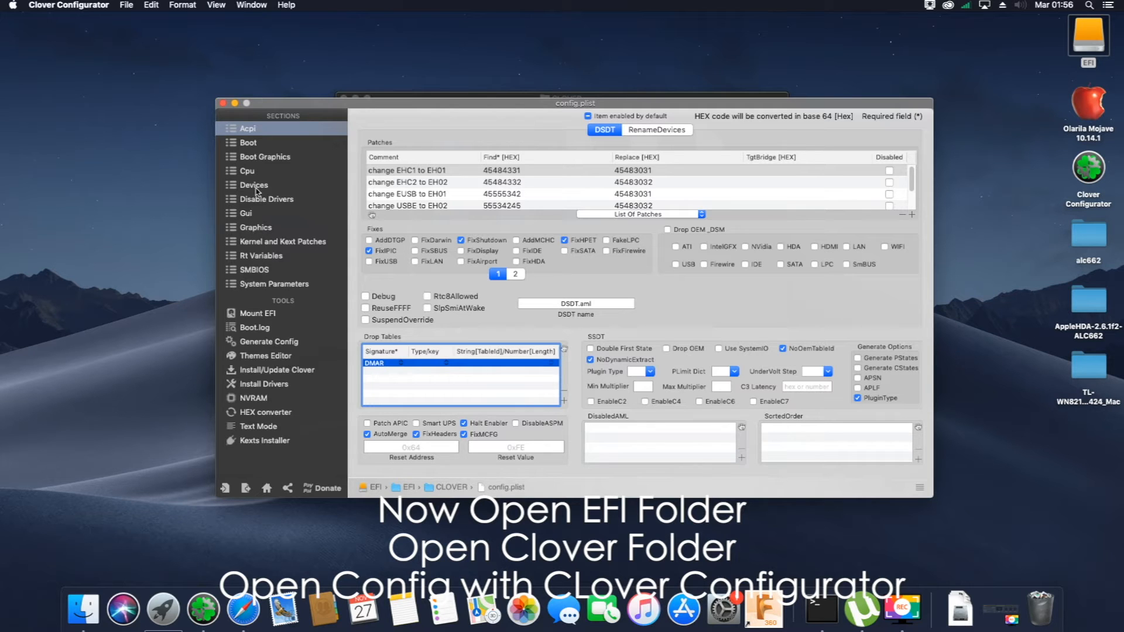
Step: Review the Devices, Graphics, and Kernel and Kext Patches sections of config.plist
left_click(255, 188)
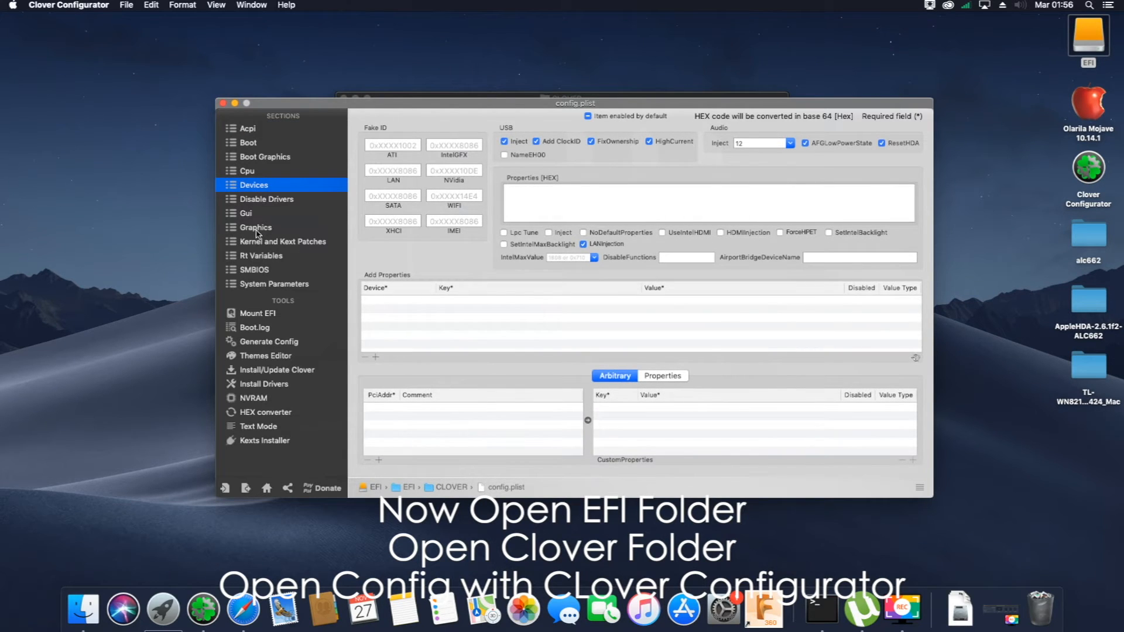
left_click(256, 231)
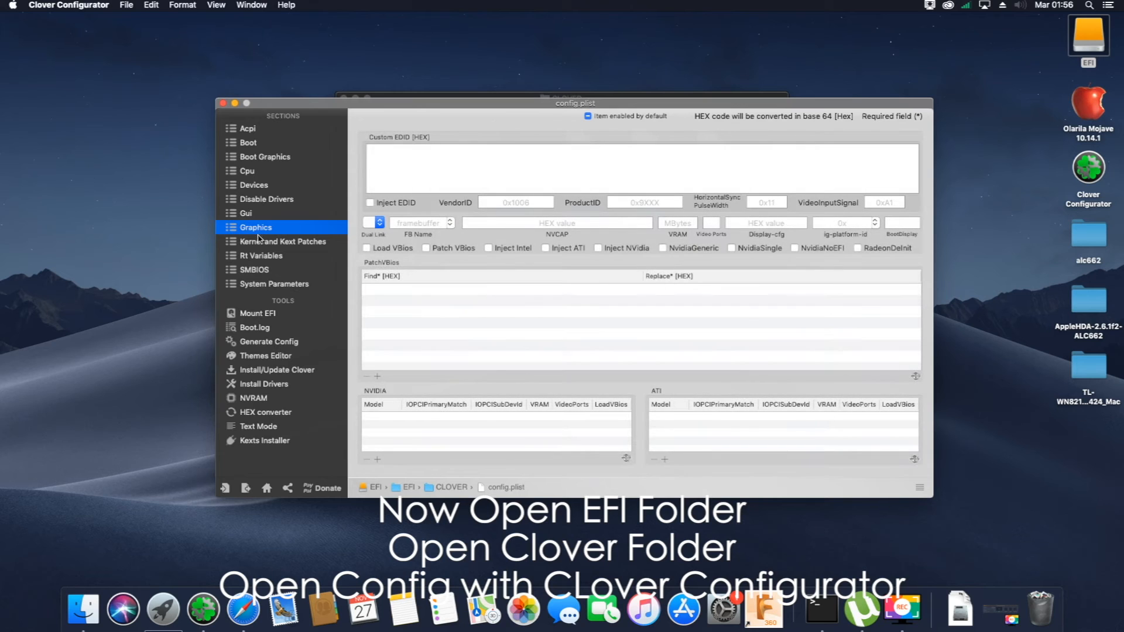
left_click(259, 244)
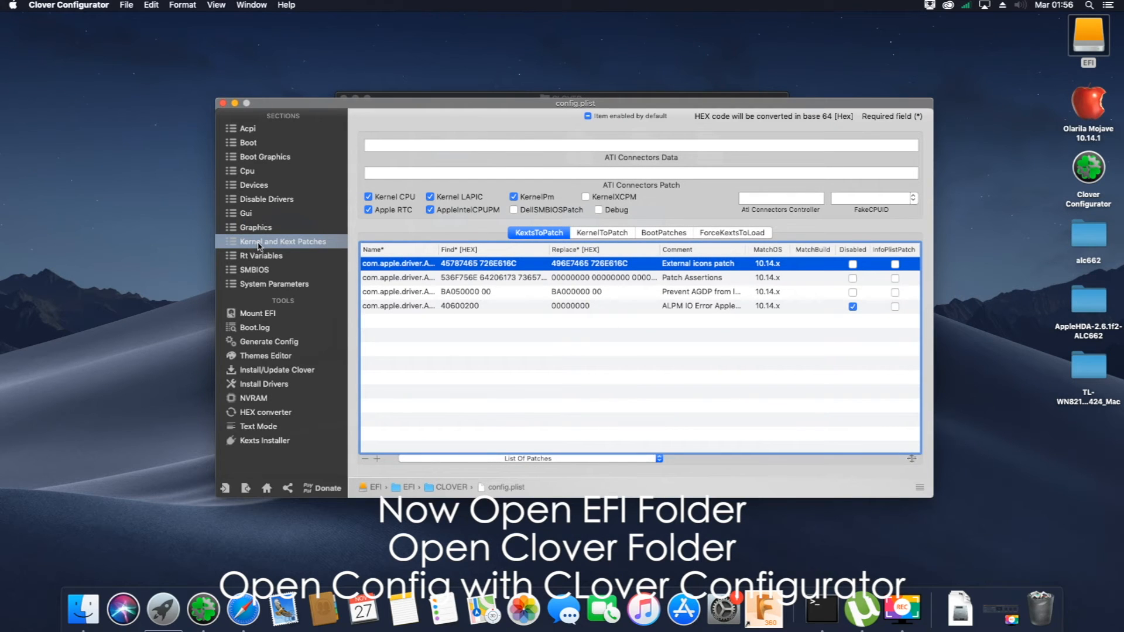
Step: Set the audio Inject value to 13 in the Devices section of config.plist, then close the file with its changes kept and the CLOVER folder
left_click(256, 187)
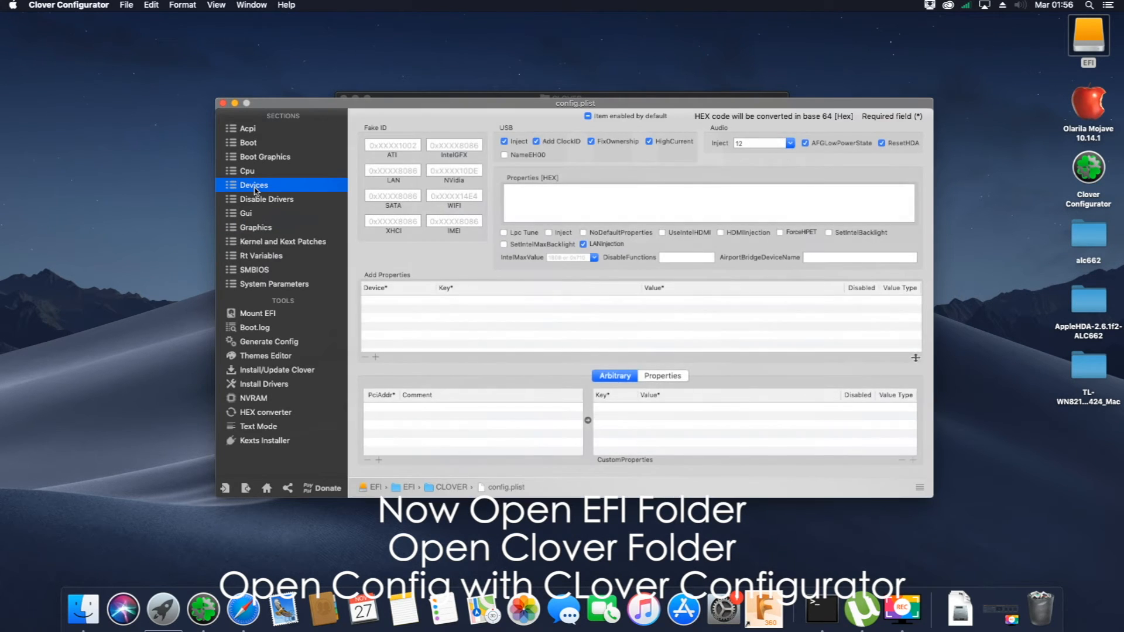
left_click(753, 144)
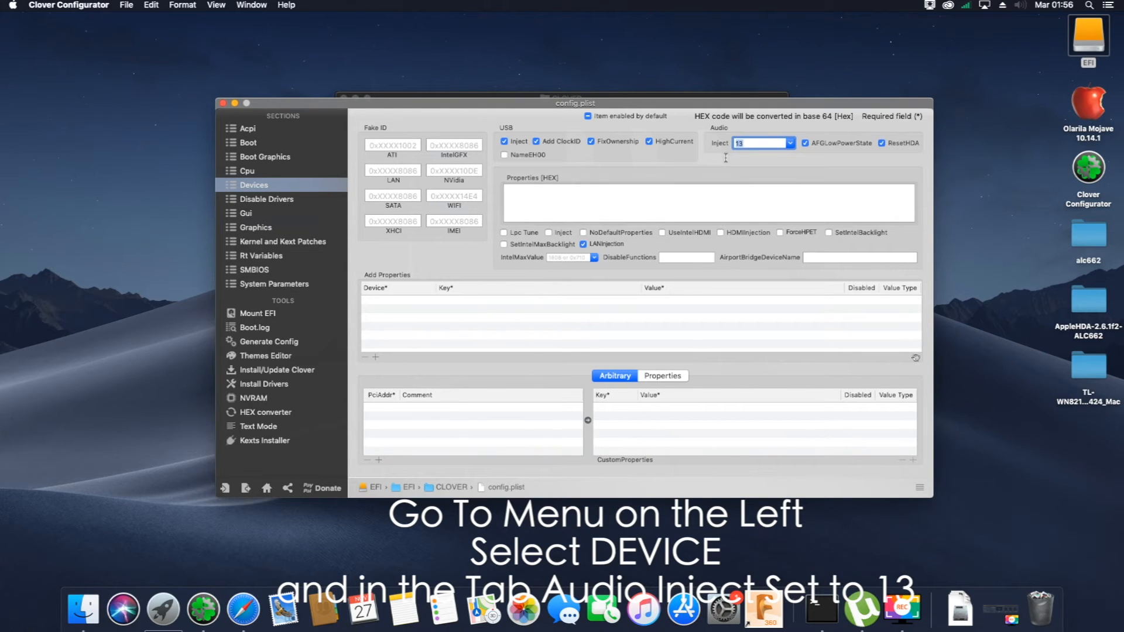
left_click(222, 104)
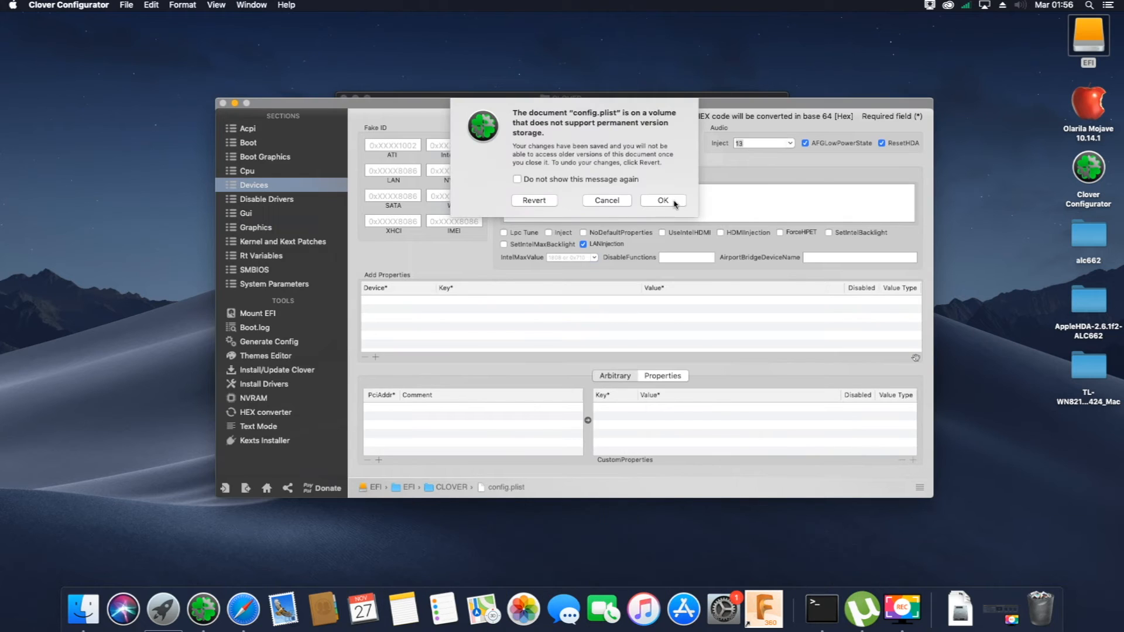
left_click(651, 201)
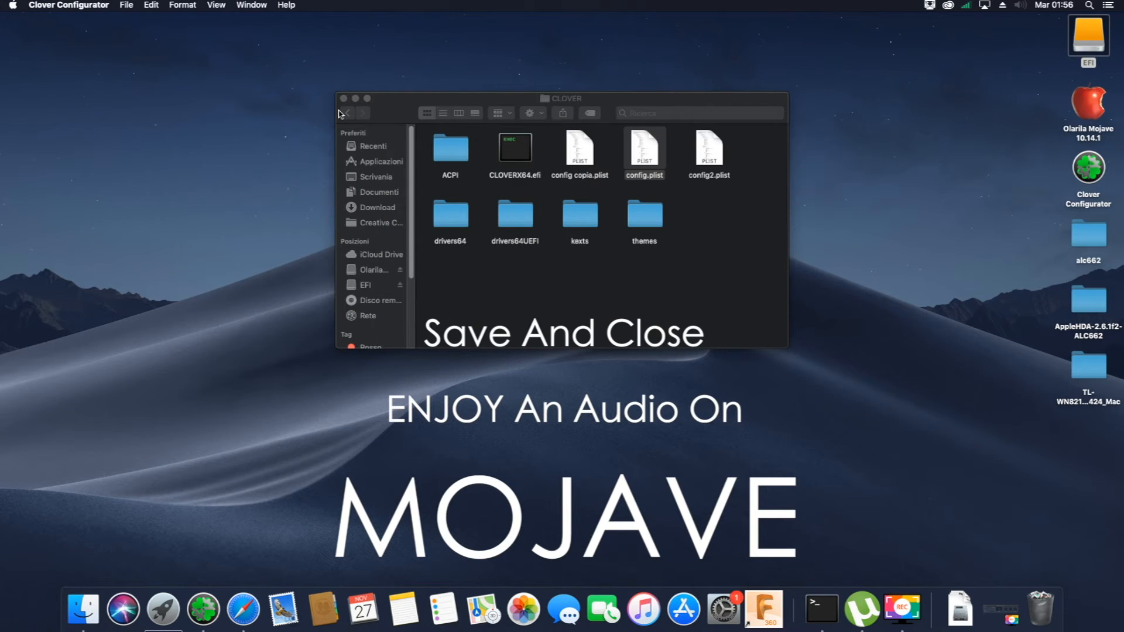
left_click(344, 100)
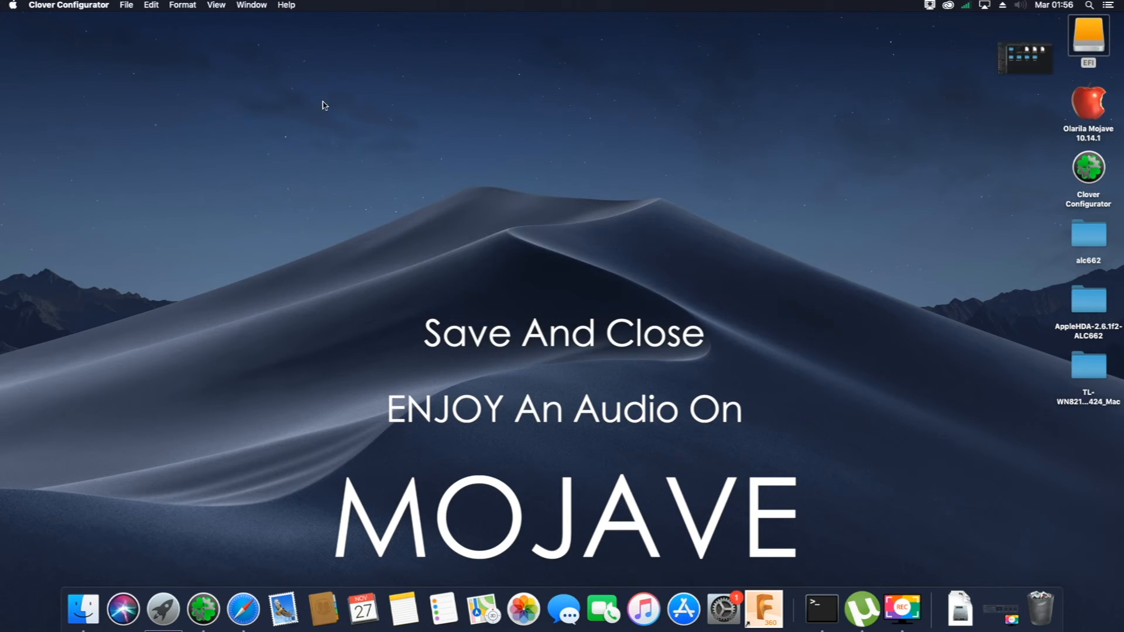
left_click(12, 6)
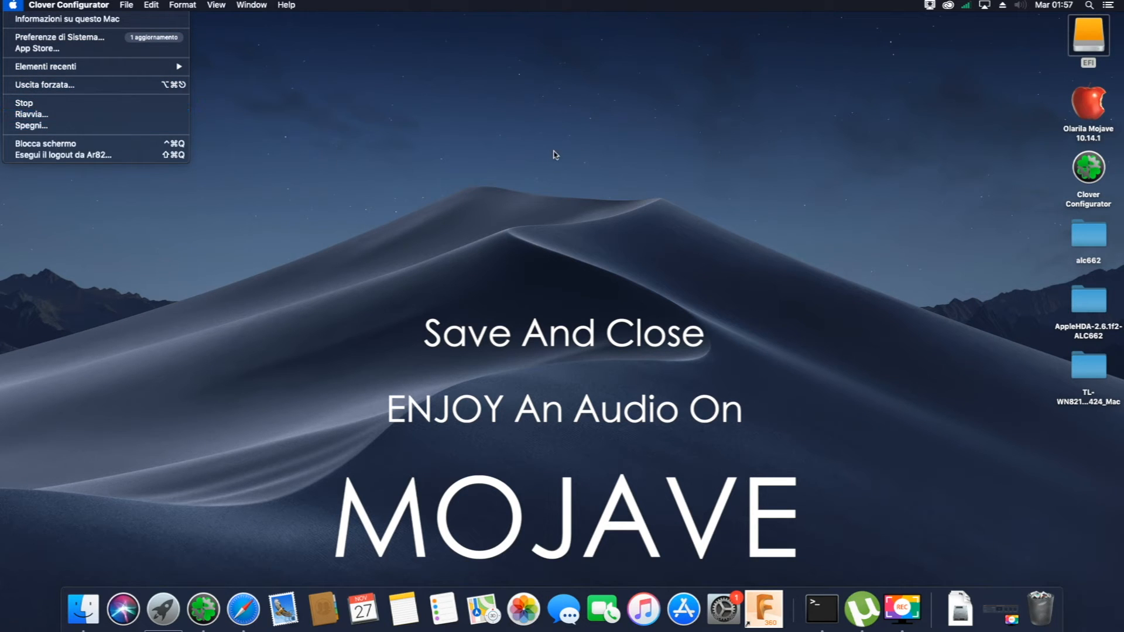
left_click(591, 153)
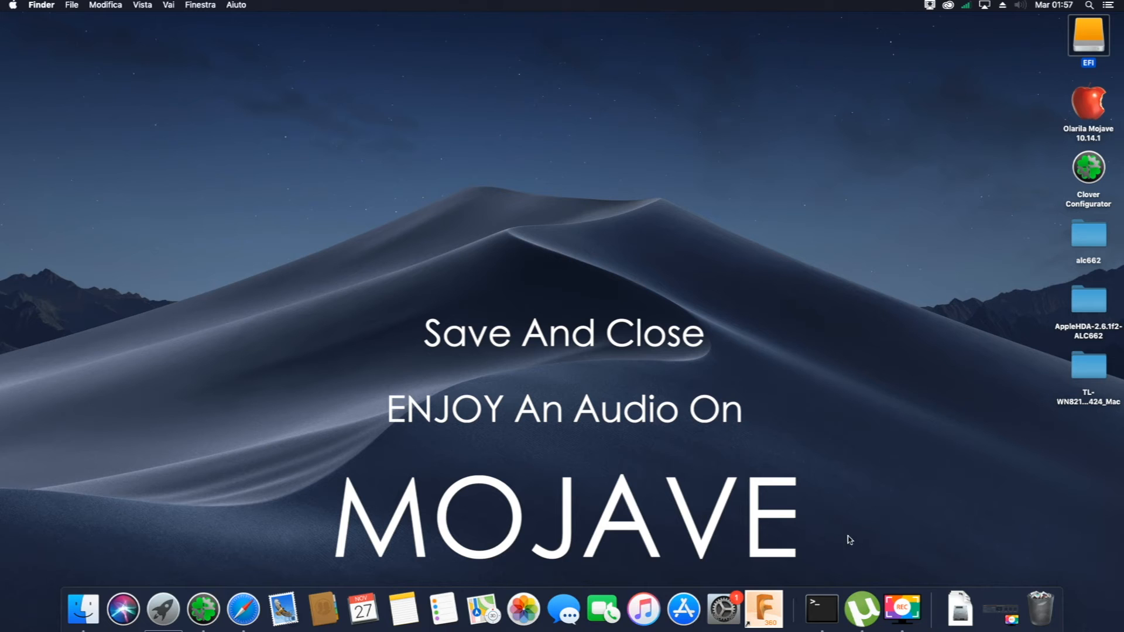
left_click(930, 6)
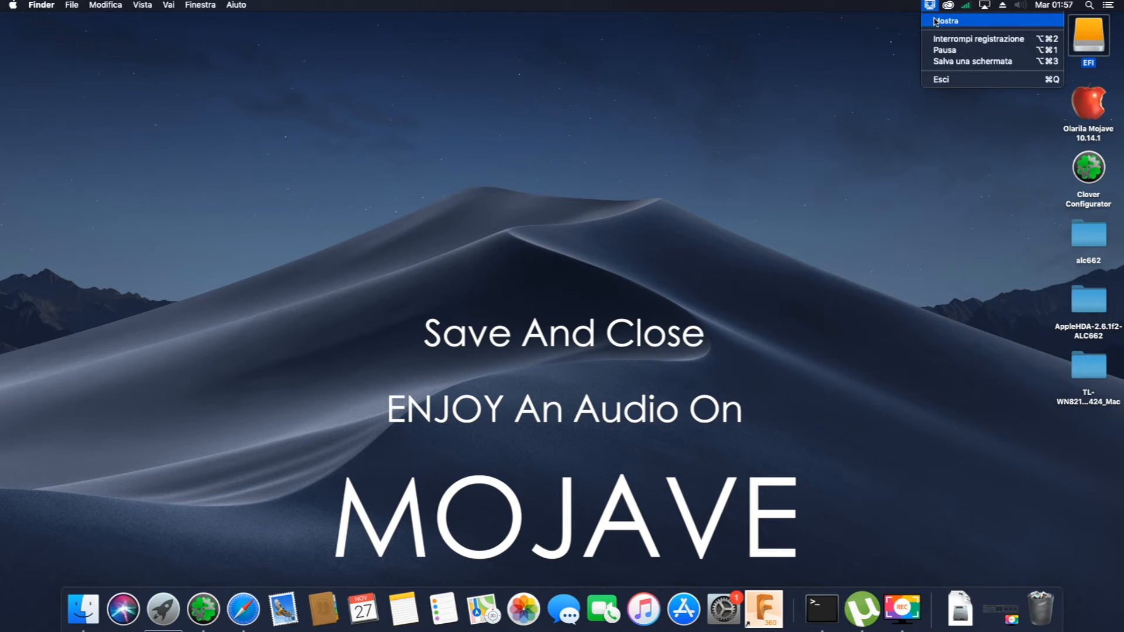
left_click(934, 21)
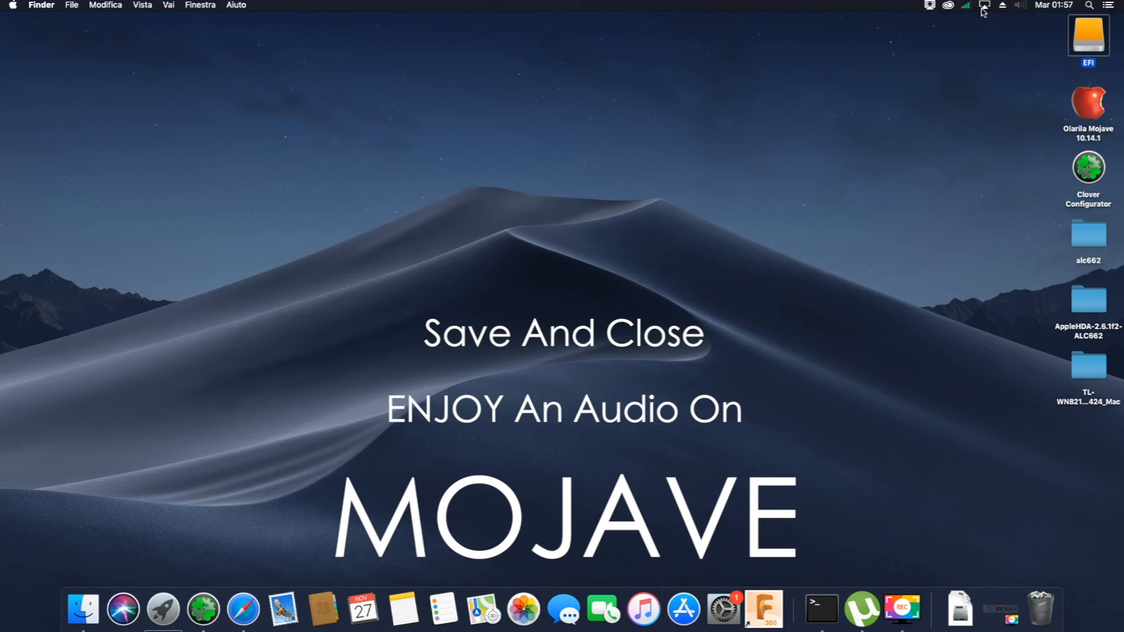
Step: Check the available sound output devices and the Sound preferences, and close the preferences window
left_click(1019, 6)
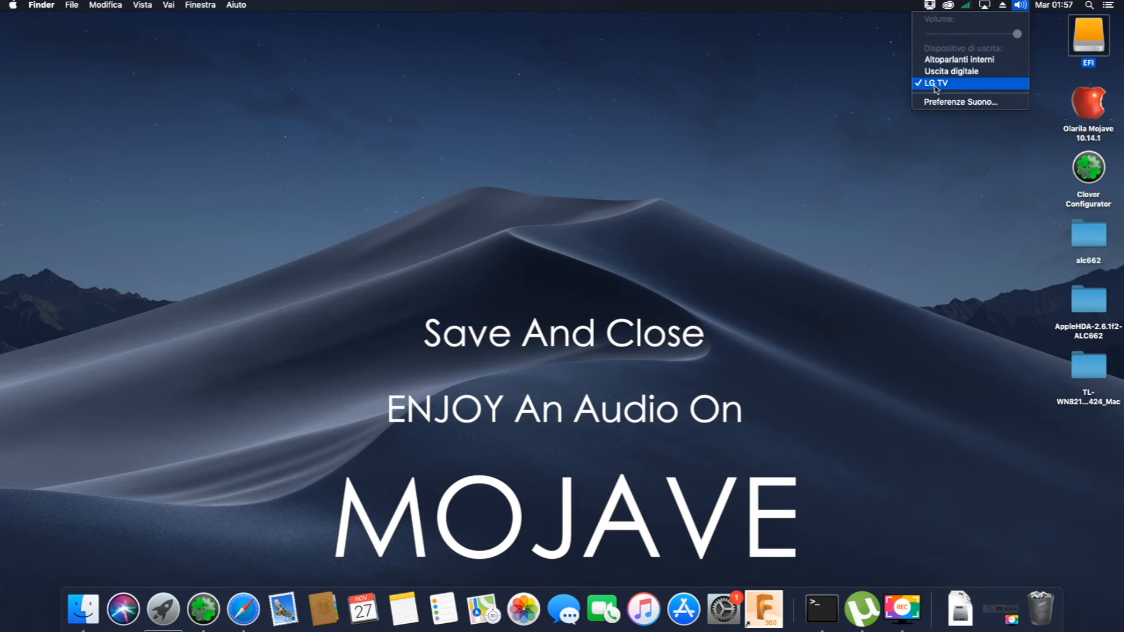
left_click(949, 103)
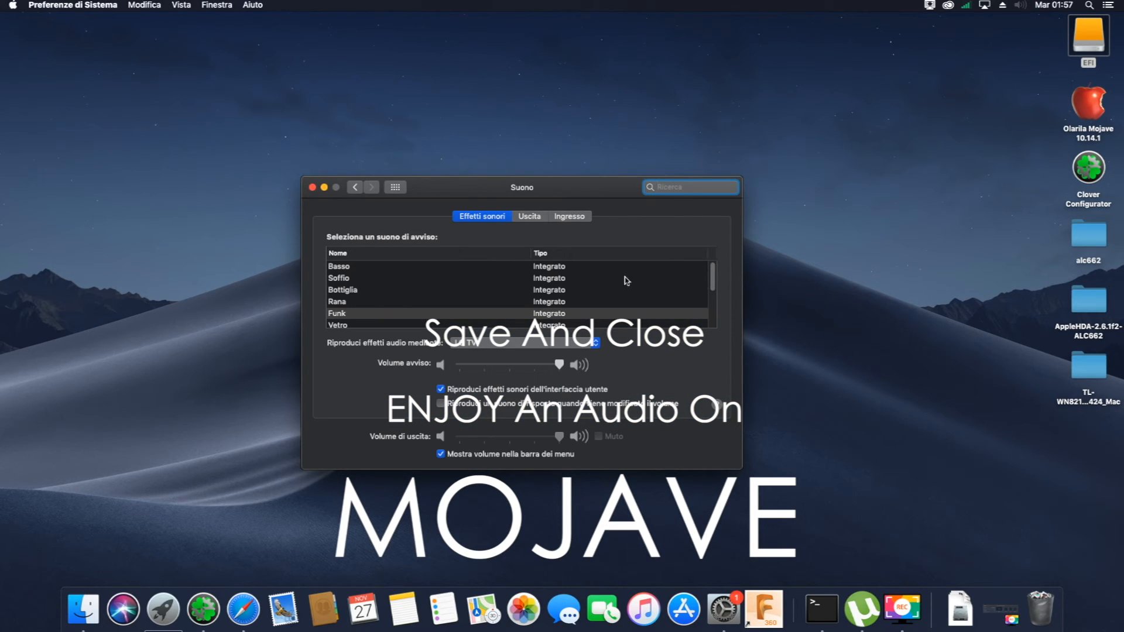
left_click(312, 187)
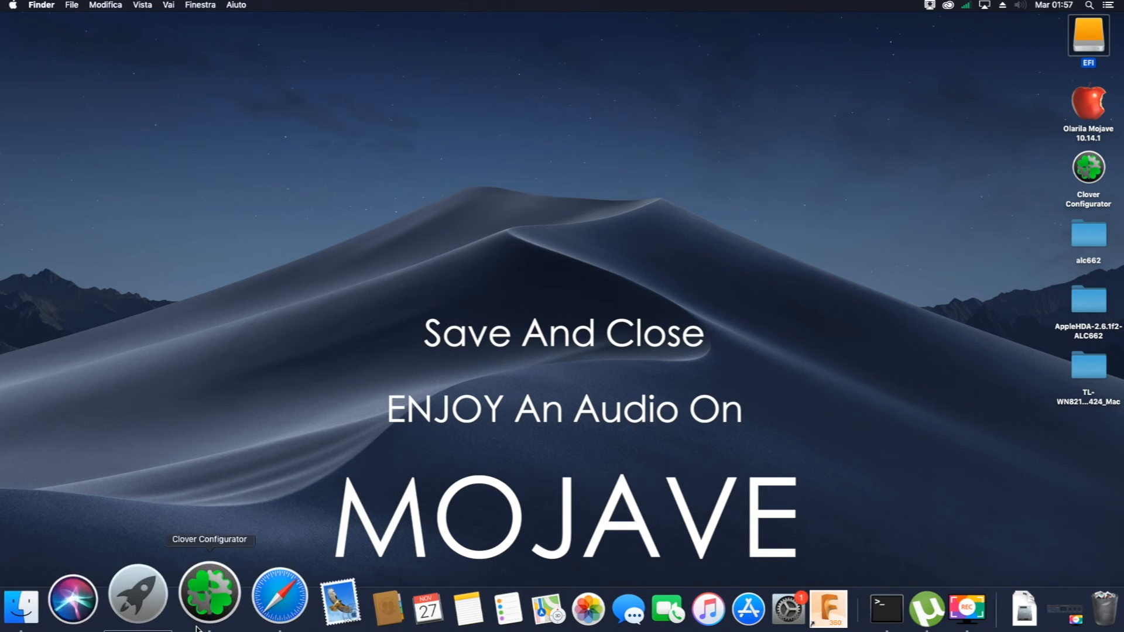
Step: Switch to Safari and load youtube.com
left_click(251, 605)
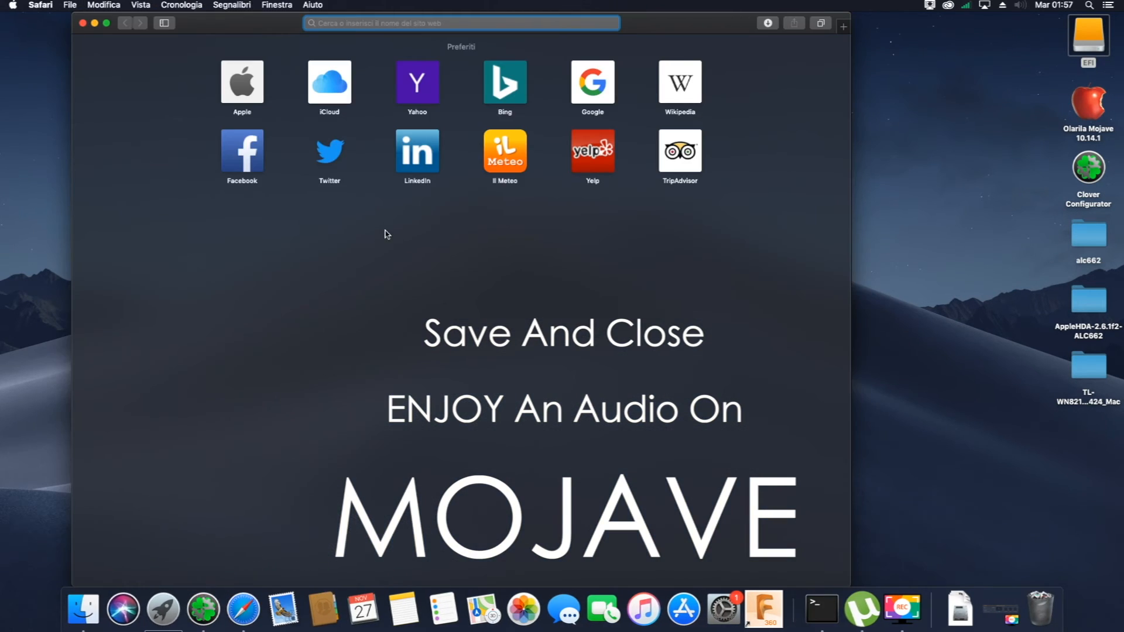
type("youtube.com")
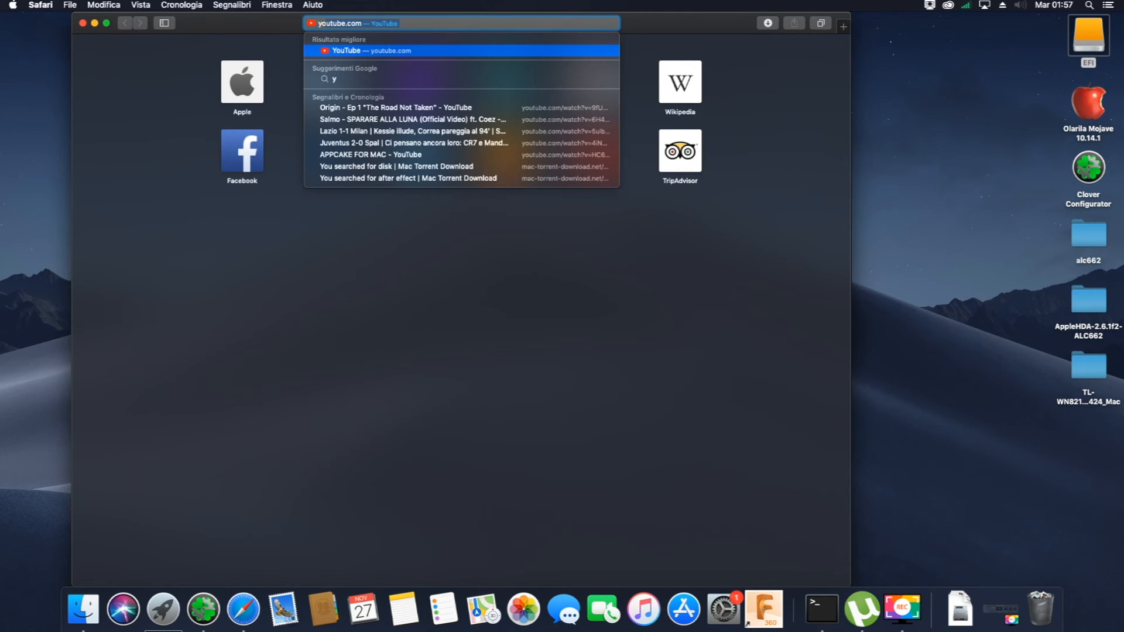
key("Return")
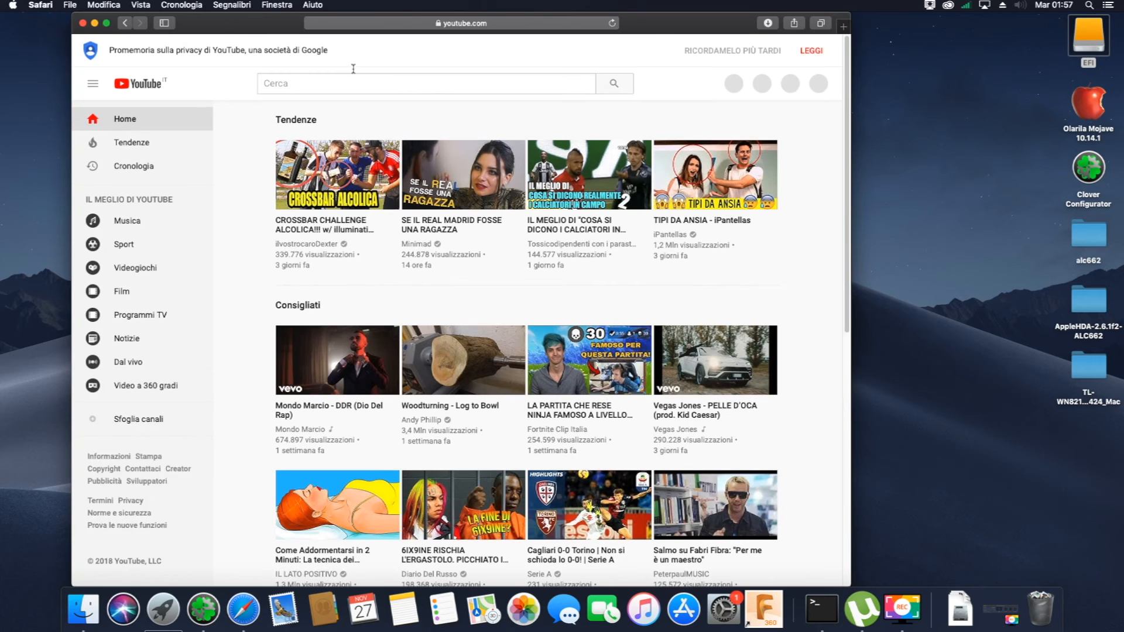
Step: Browse the recommended videos on the YouTube home page and open "Cagliari 0-0 Torino | Non si schioda lo 0-0! | Serie A"
scroll(403, 261, "down", 5)
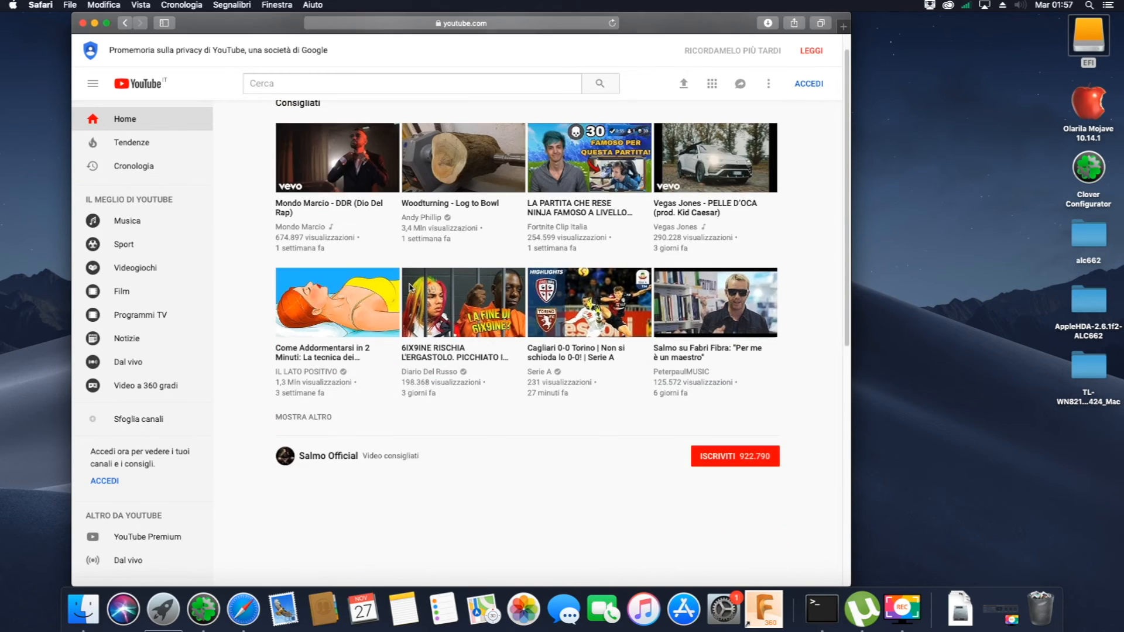
scroll(409, 286, "up", 5)
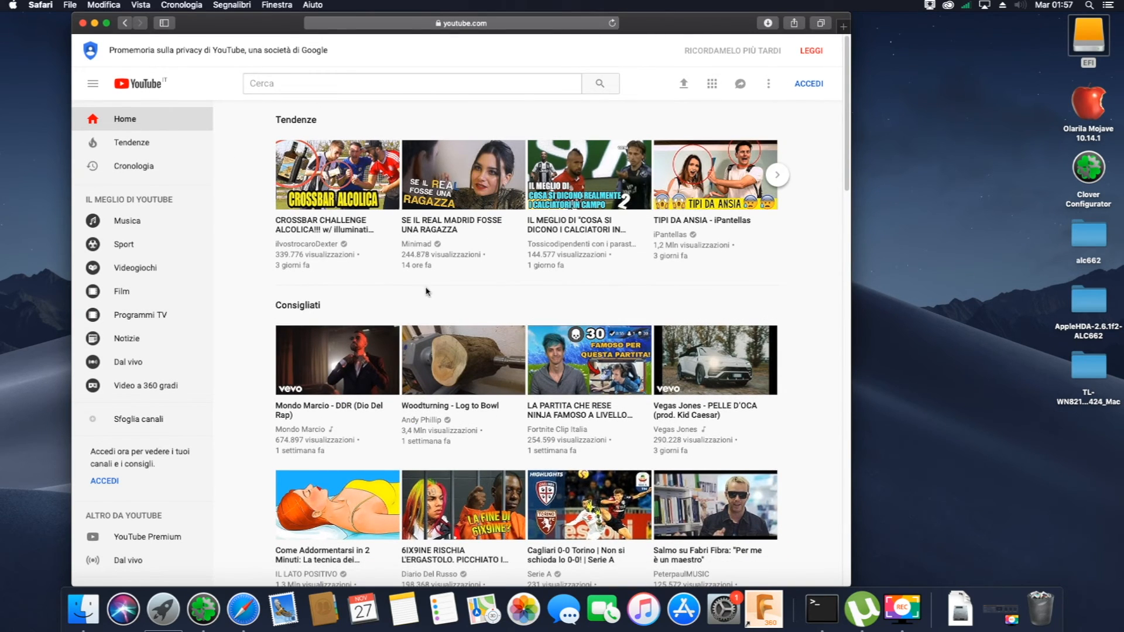
scroll(432, 334, "down", 3)
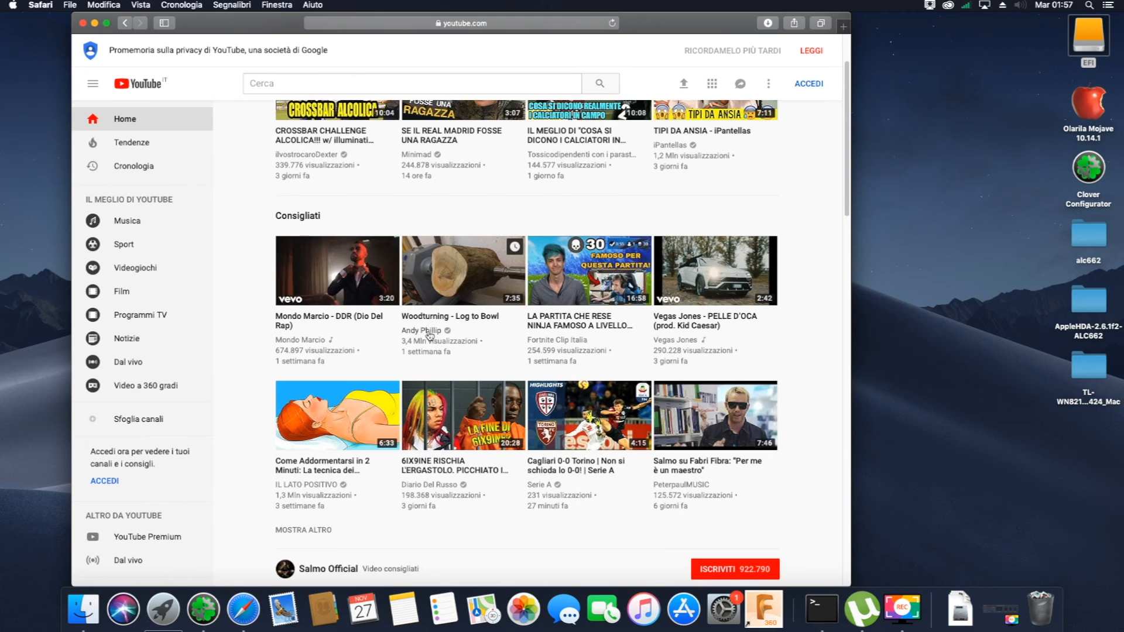
scroll(430, 335, "down", 1)
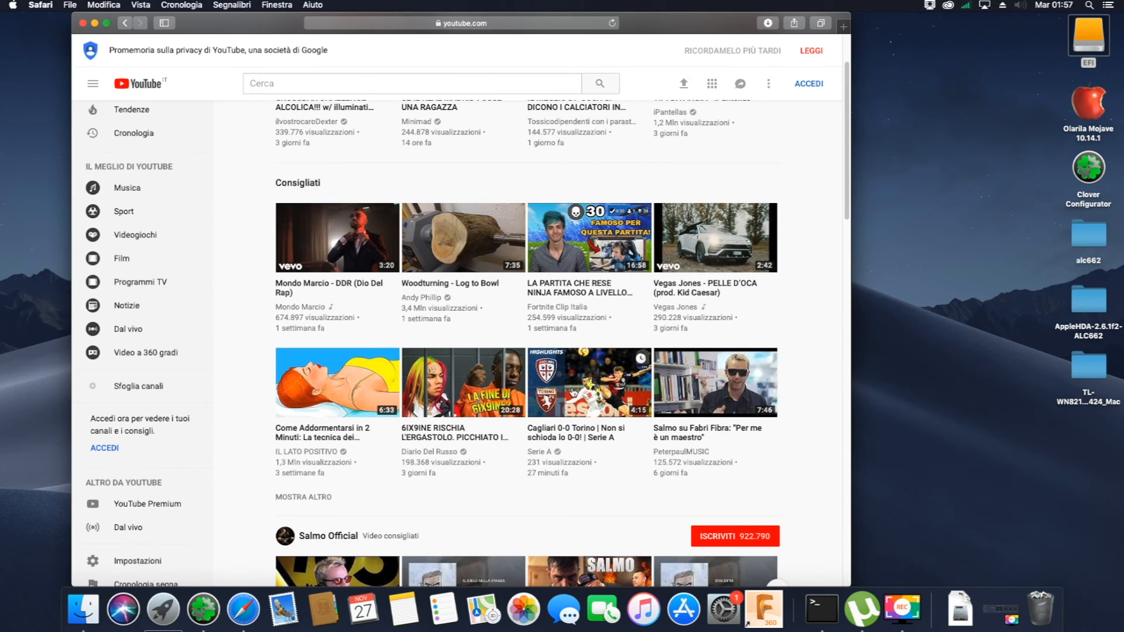
scroll(573, 391, "down", 1)
left_click(578, 360)
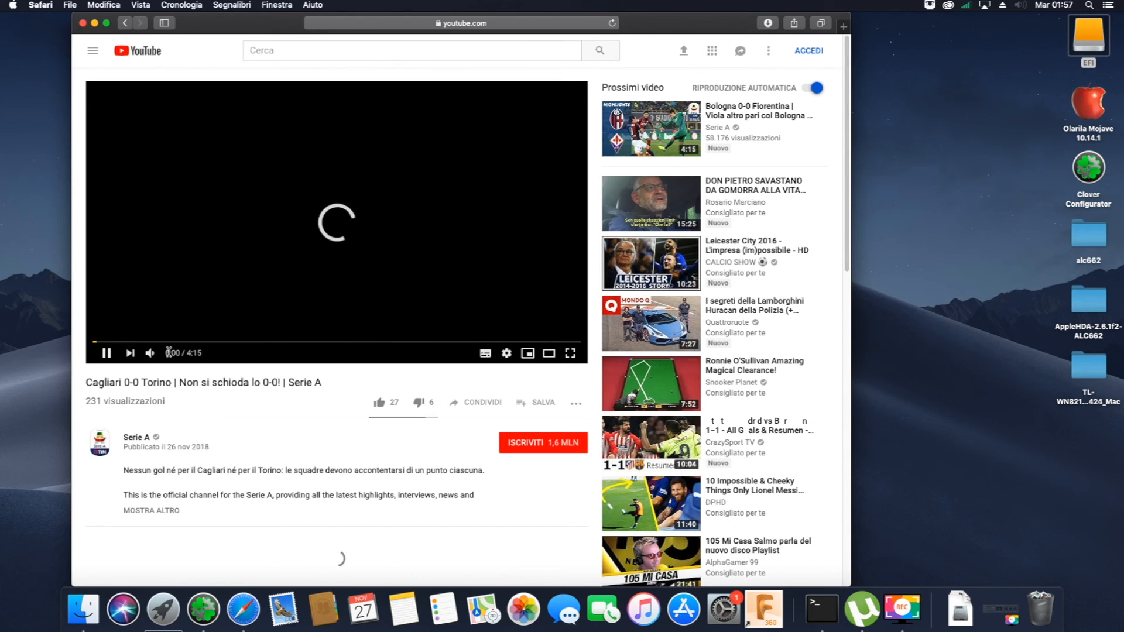
Step: Test the sound by playing the video with its player volume adjusted, then pause it and close the Safari window
mouse_move(151, 354)
left_click_drag(176, 358, 176, 358)
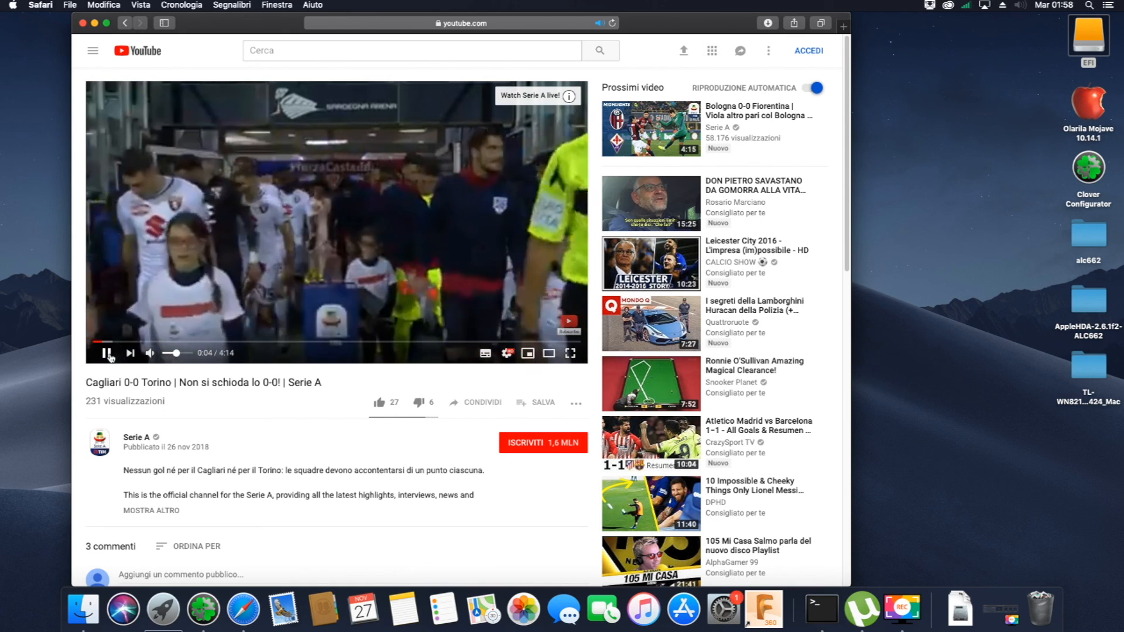
left_click(108, 353)
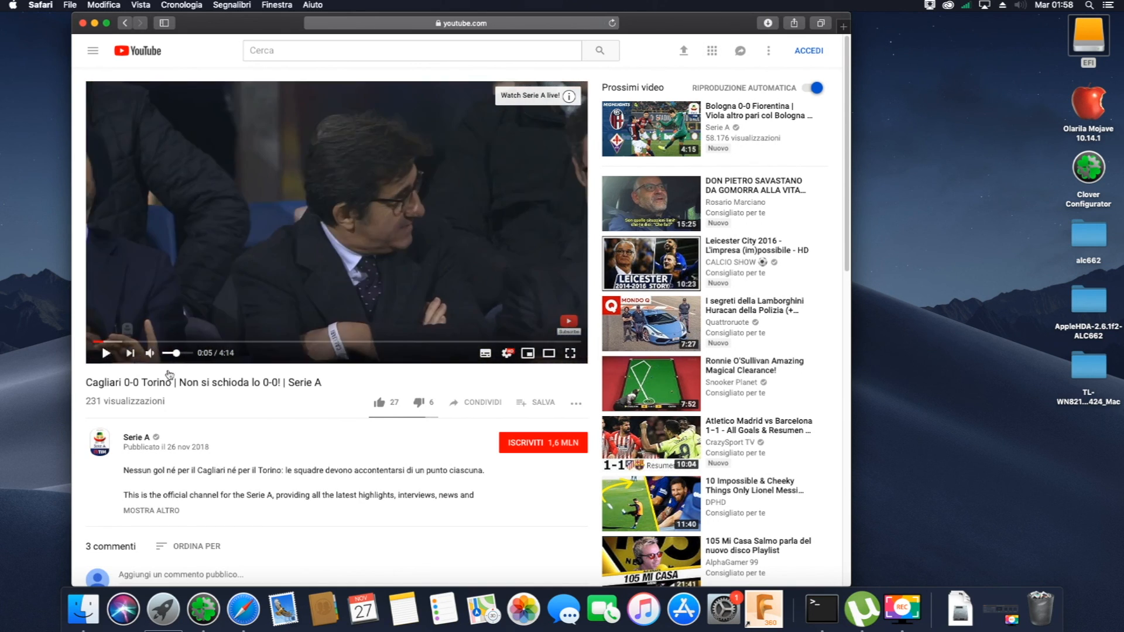
left_click(84, 24)
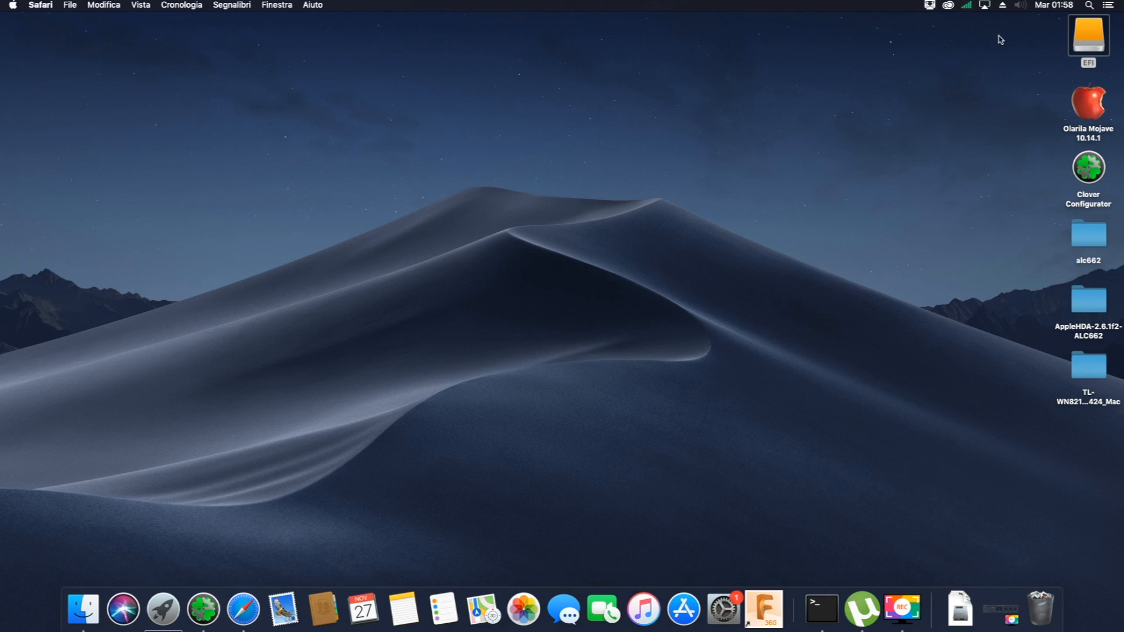
left_click(930, 6)
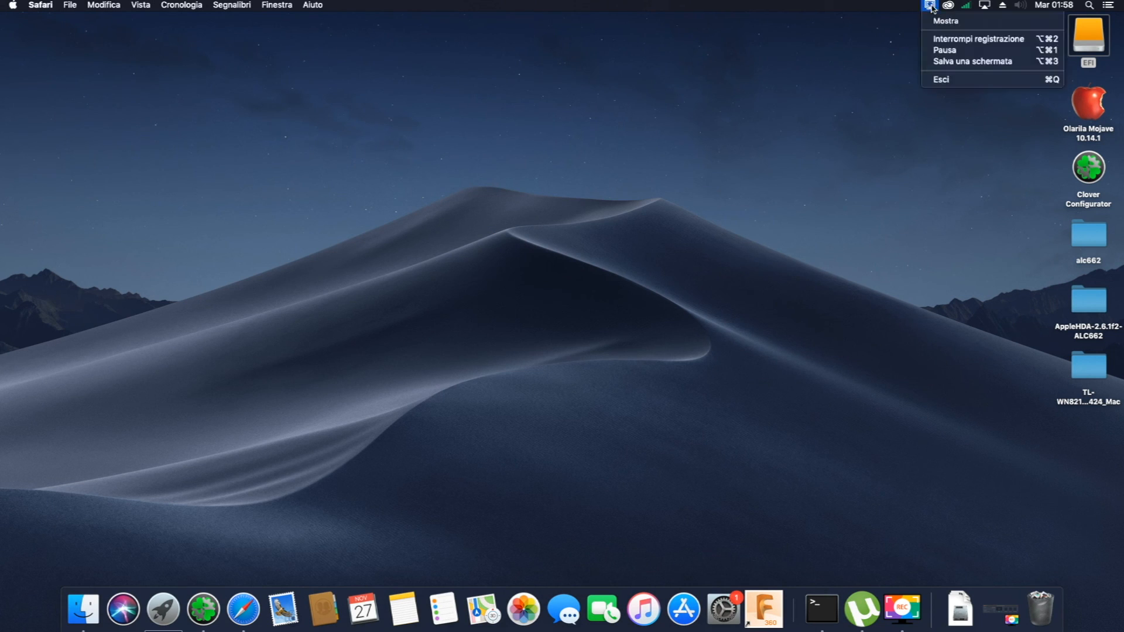